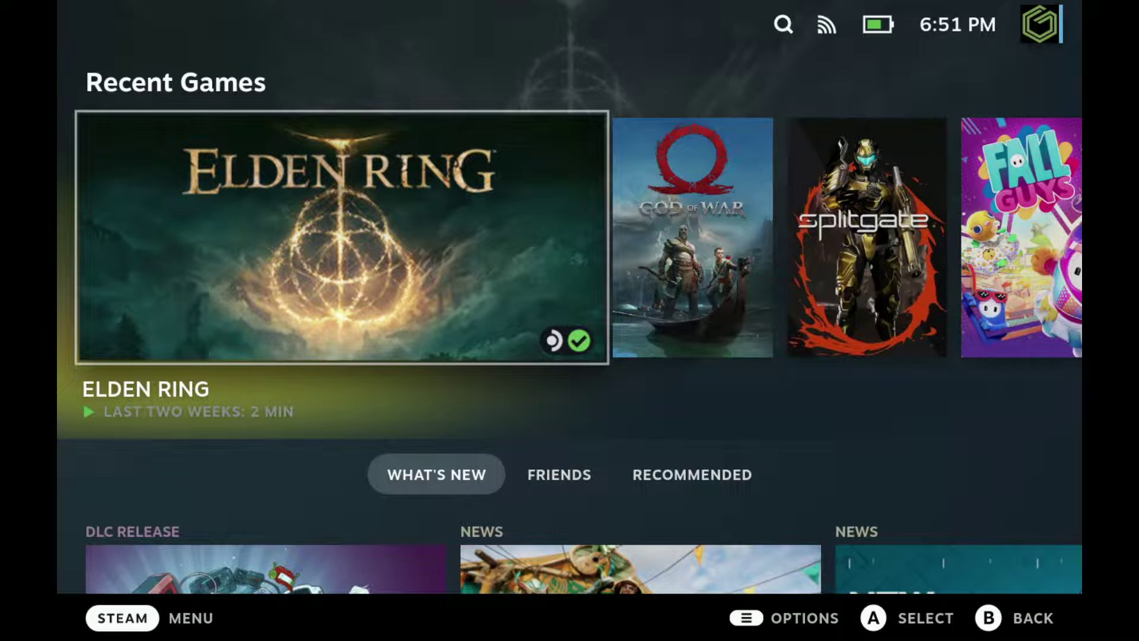
Review the performance settings in the quick access overlay down to Scaling Filter and FSR Sharpness, and close the overlay.
key(ctrl+2)
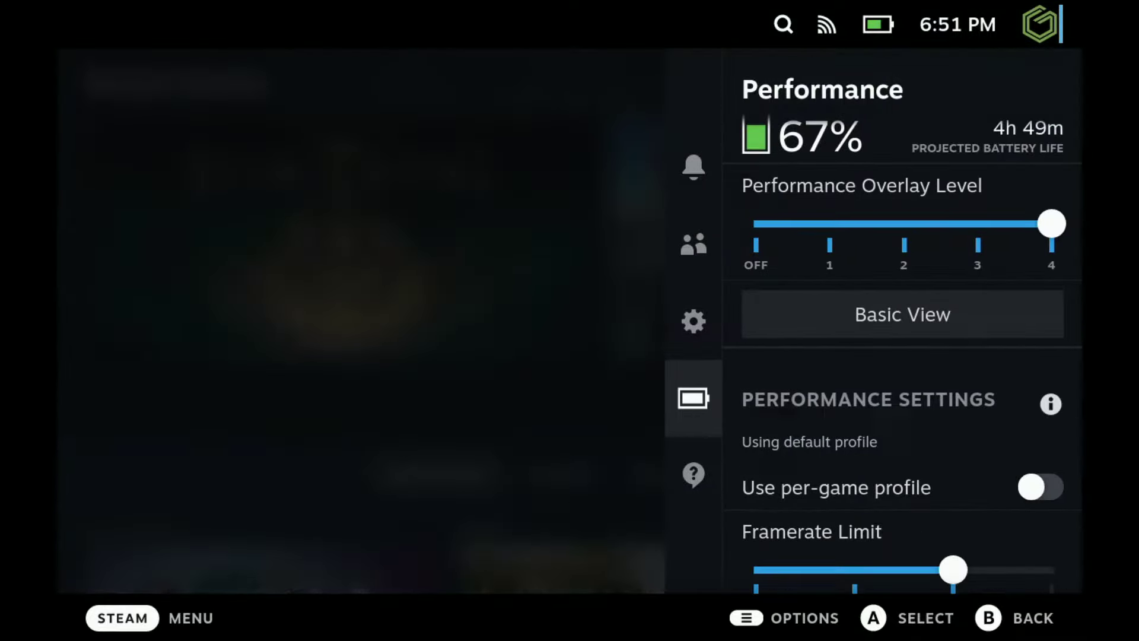
key(Right)
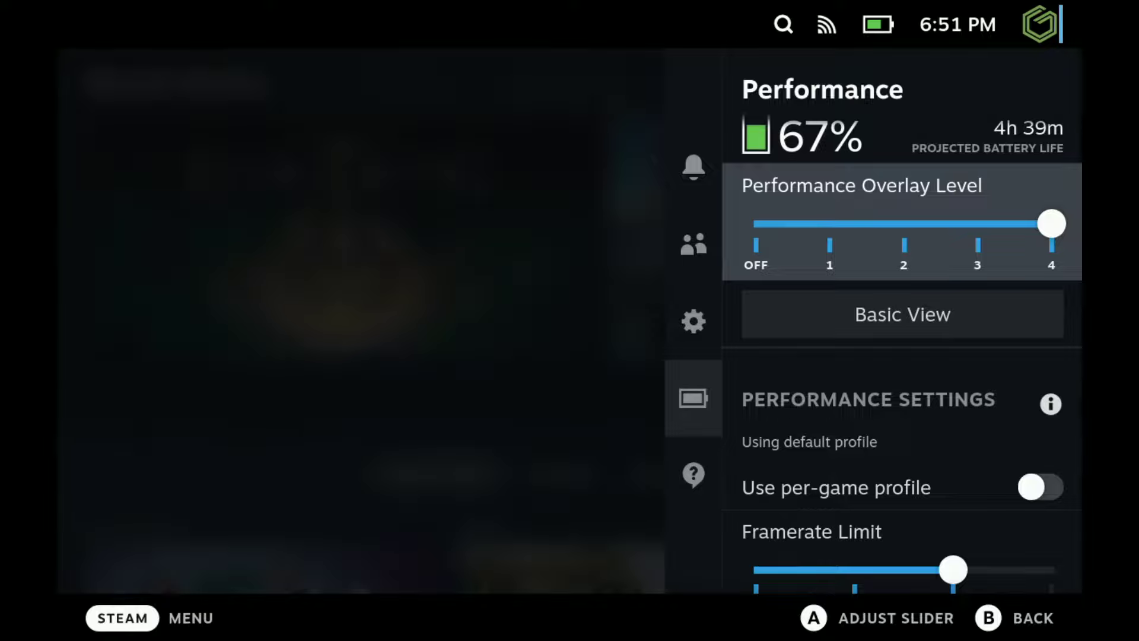
key(Down)
key(Down)
key(Down)
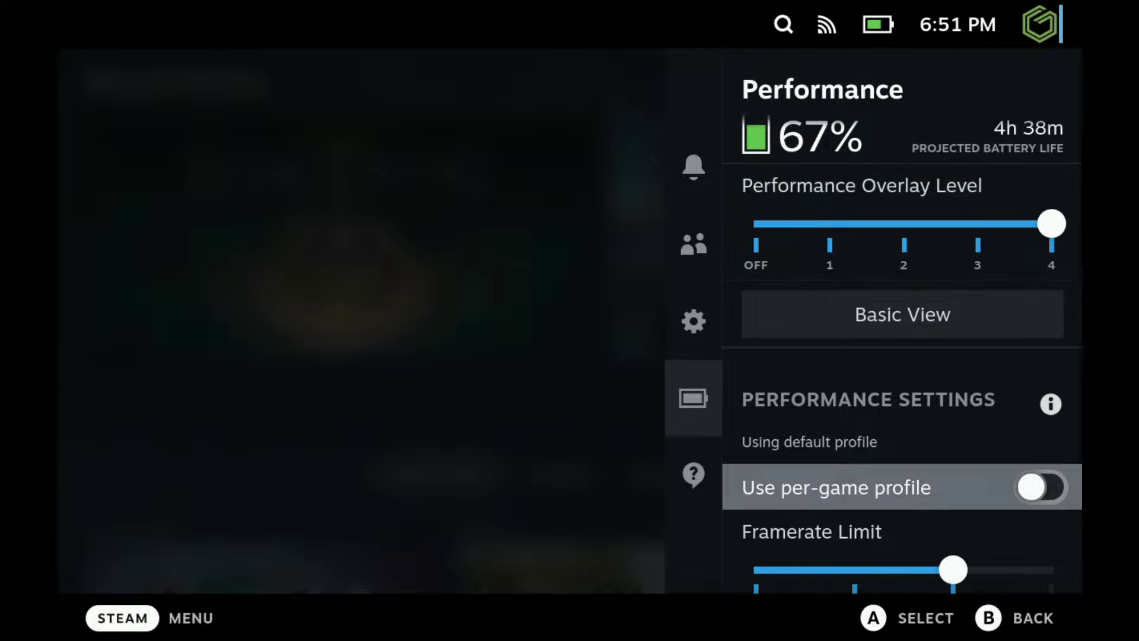
key(Down)
key(Down)
key(Down)
key(Down)
key(Down)
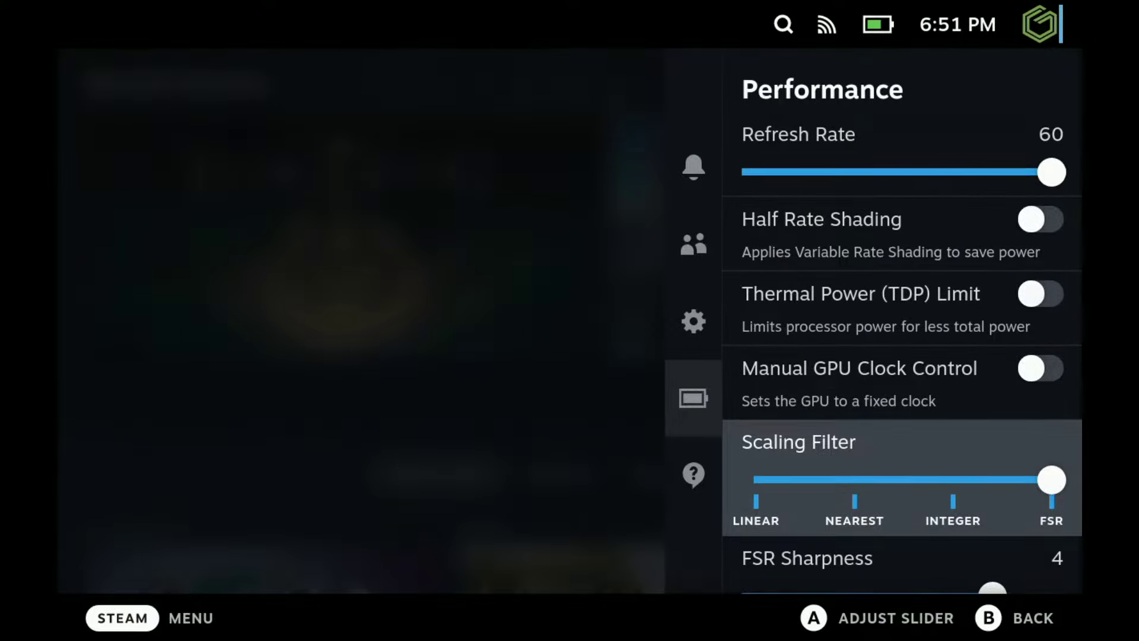
key(Down)
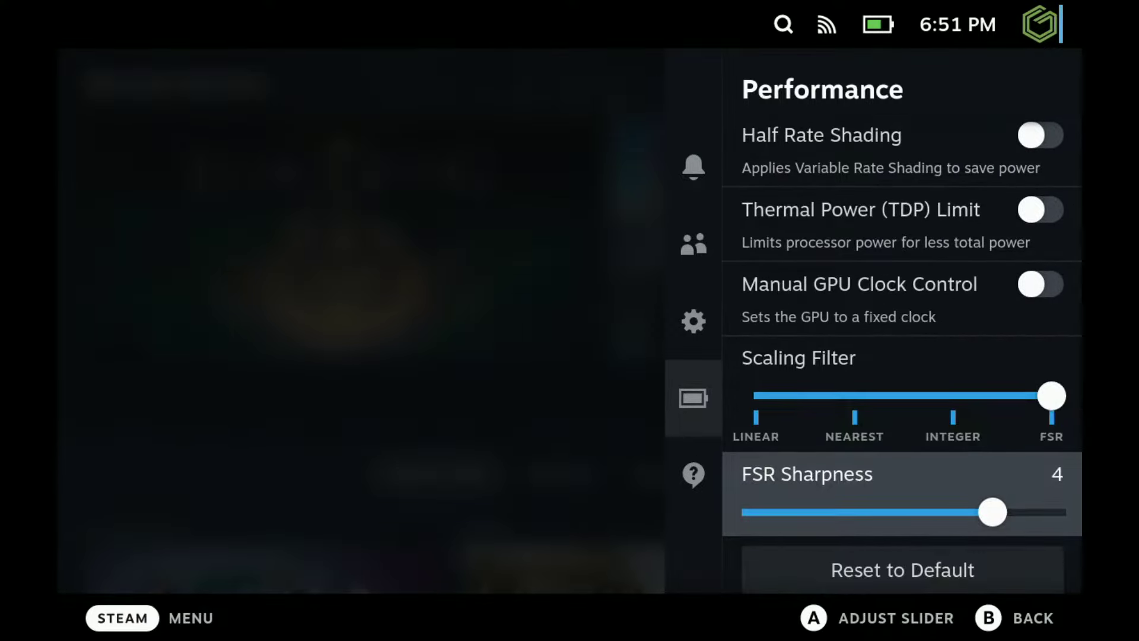
key(Up)
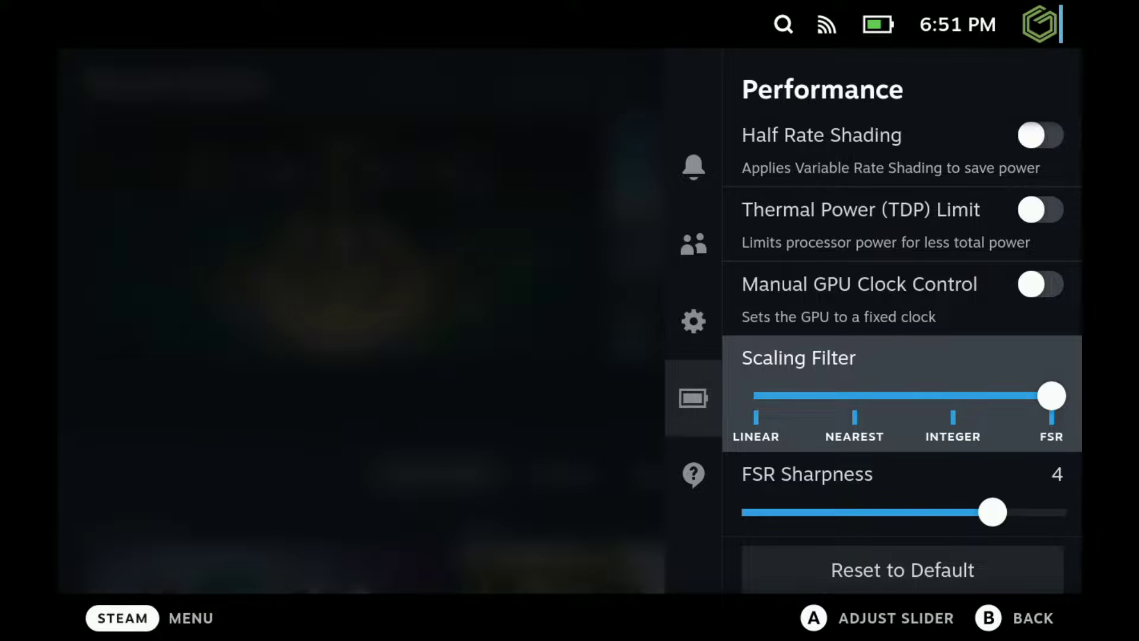
key(Escape)
key(Escape)
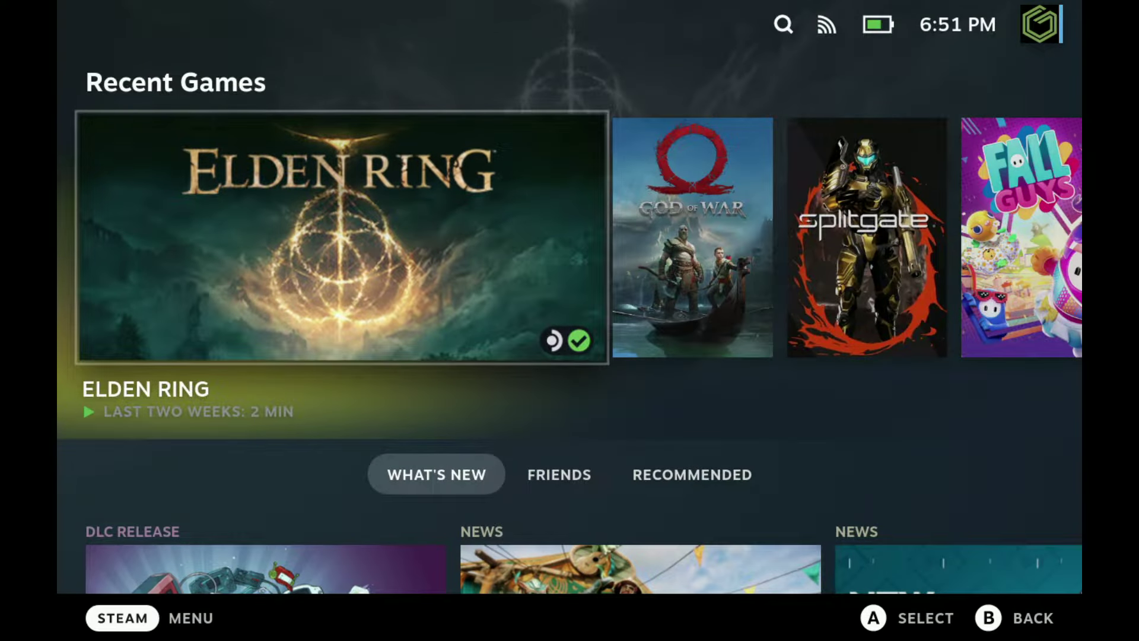
Launch God of War from the recent games and open its display settings.
key(Right)
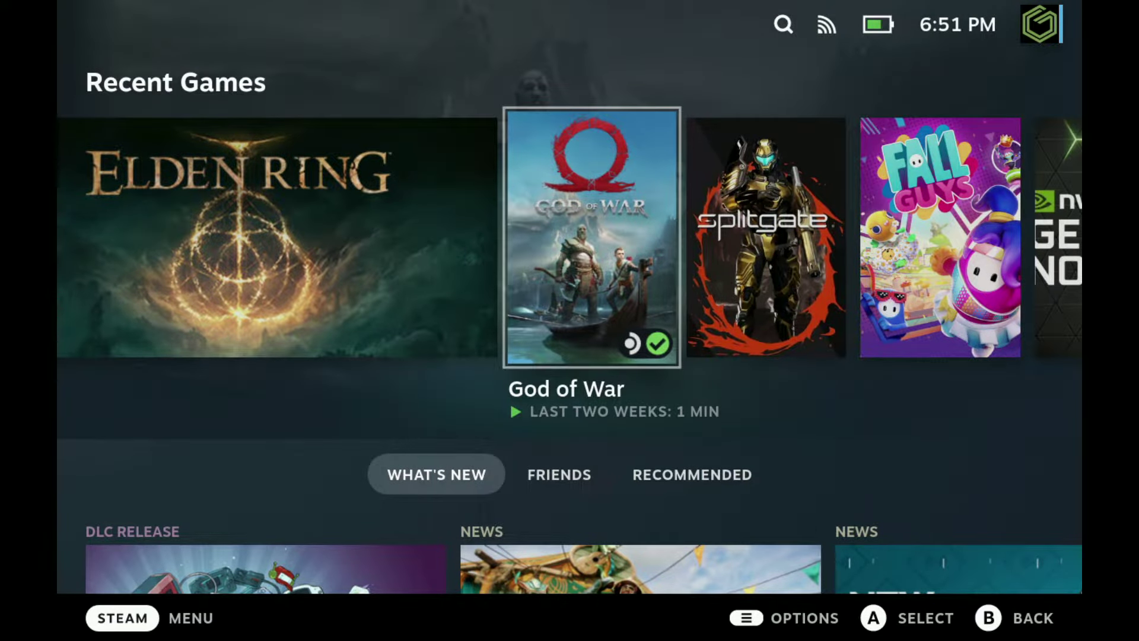
key(Return)
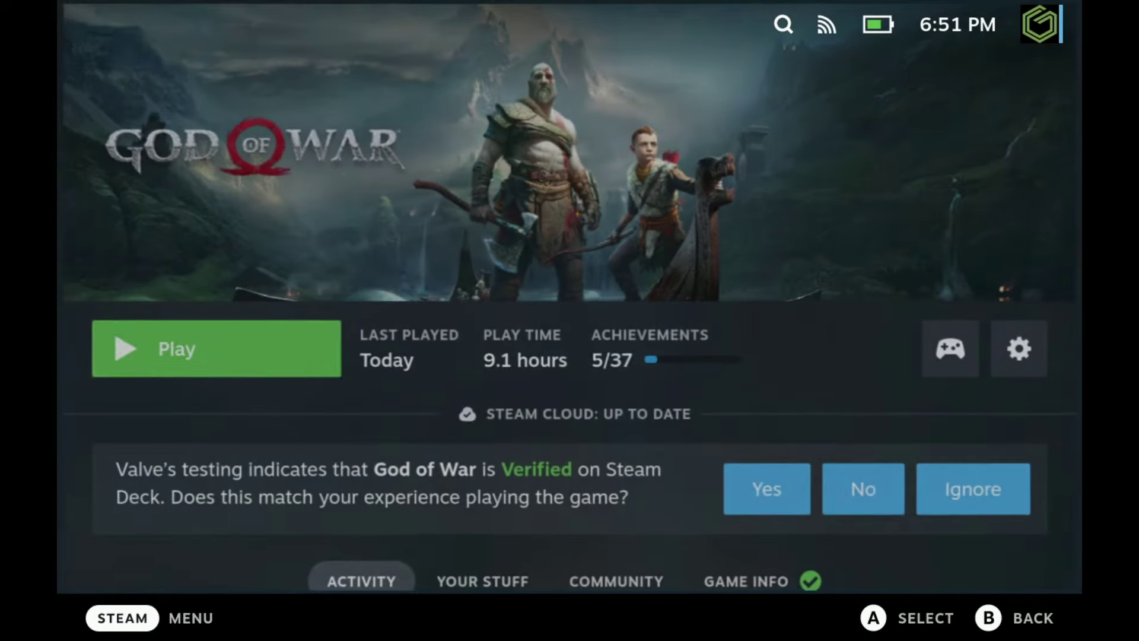
key(Return)
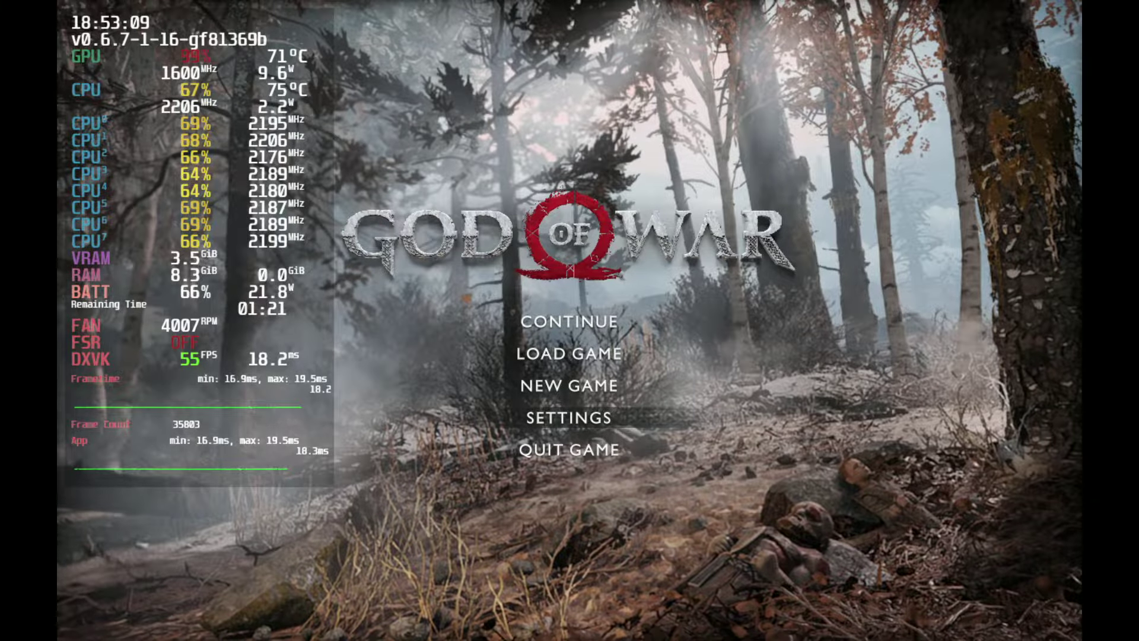
key(Return)
key(Return)
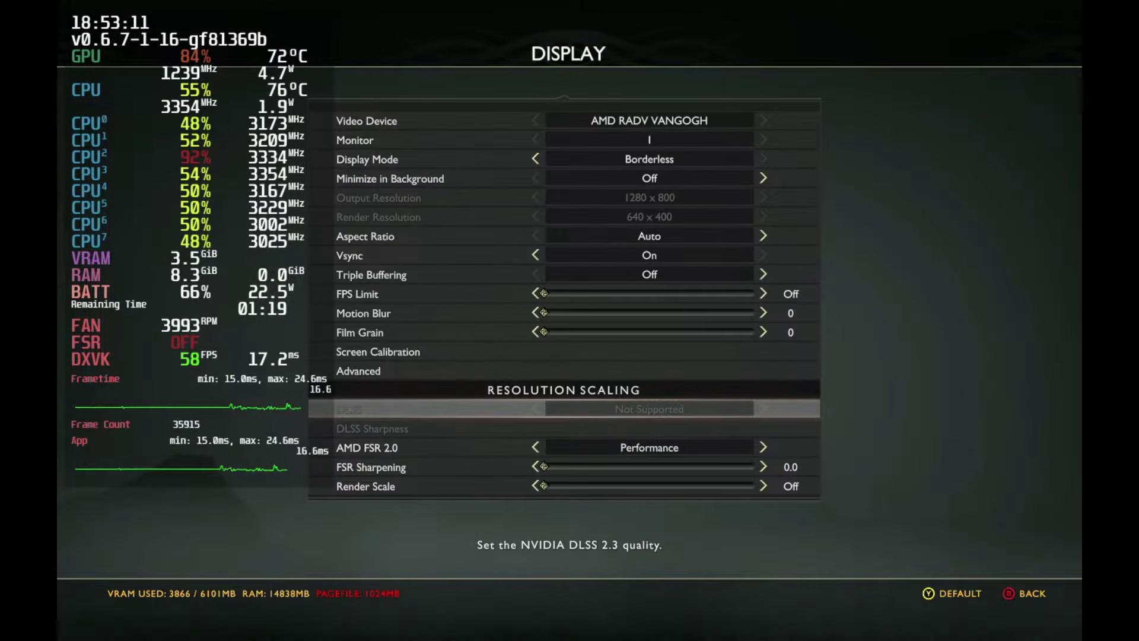
Examine the output resolution, render resolution and resolution scaling options in the display settings.
key(Up)
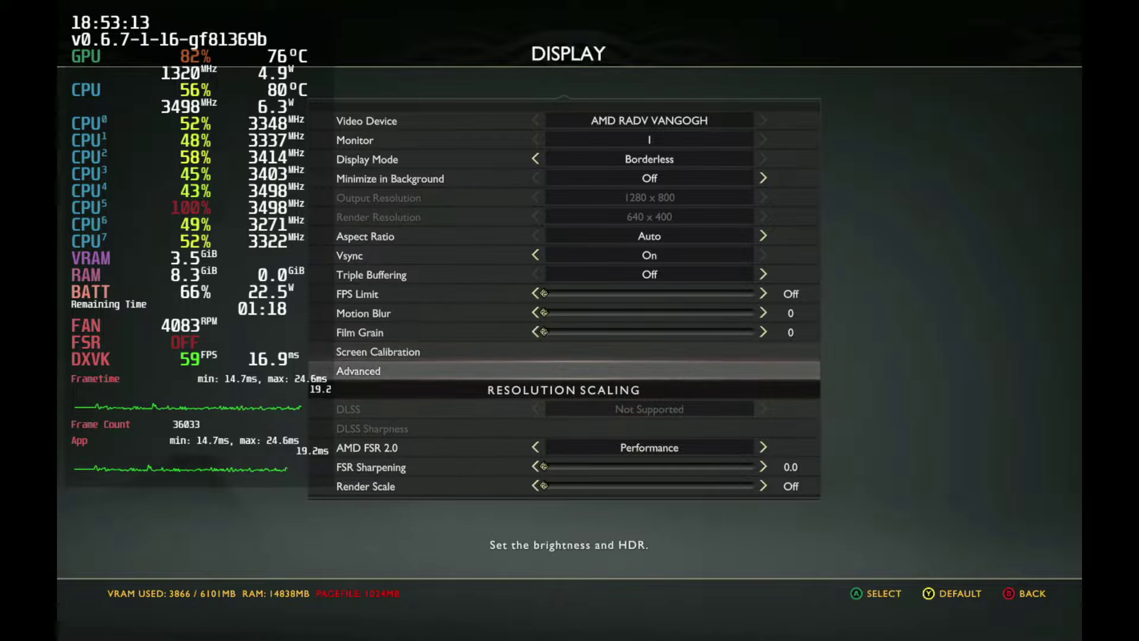
key(Up)
key(Up)
key(Up)
key(Up)
key(Up)
key(Up)
key(Up)
key(Up)
key(Up)
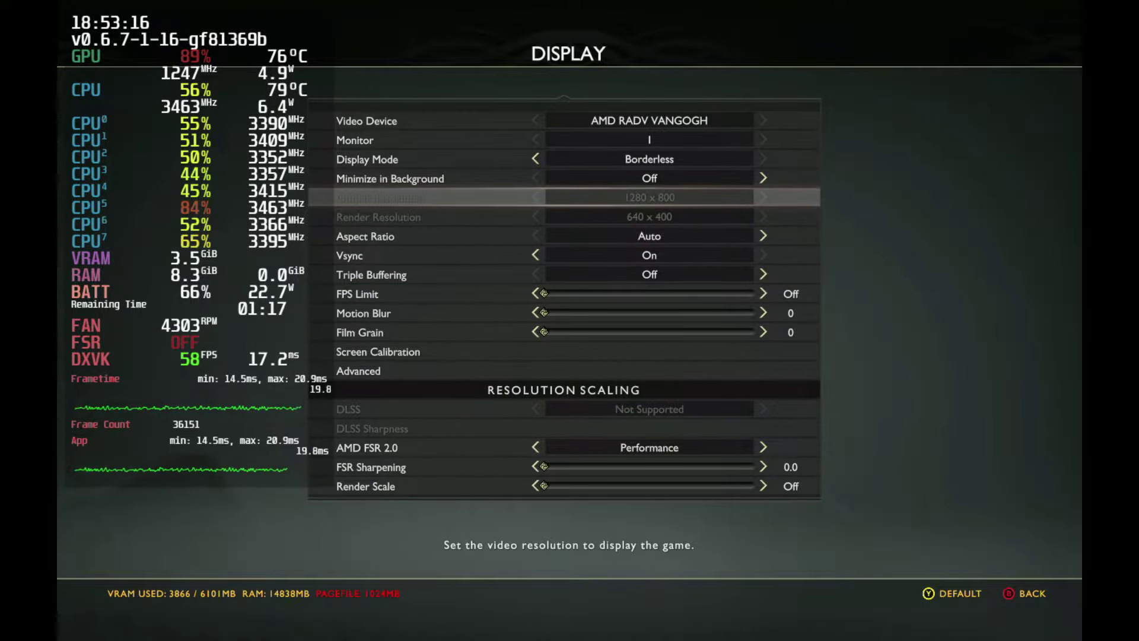
key(Down)
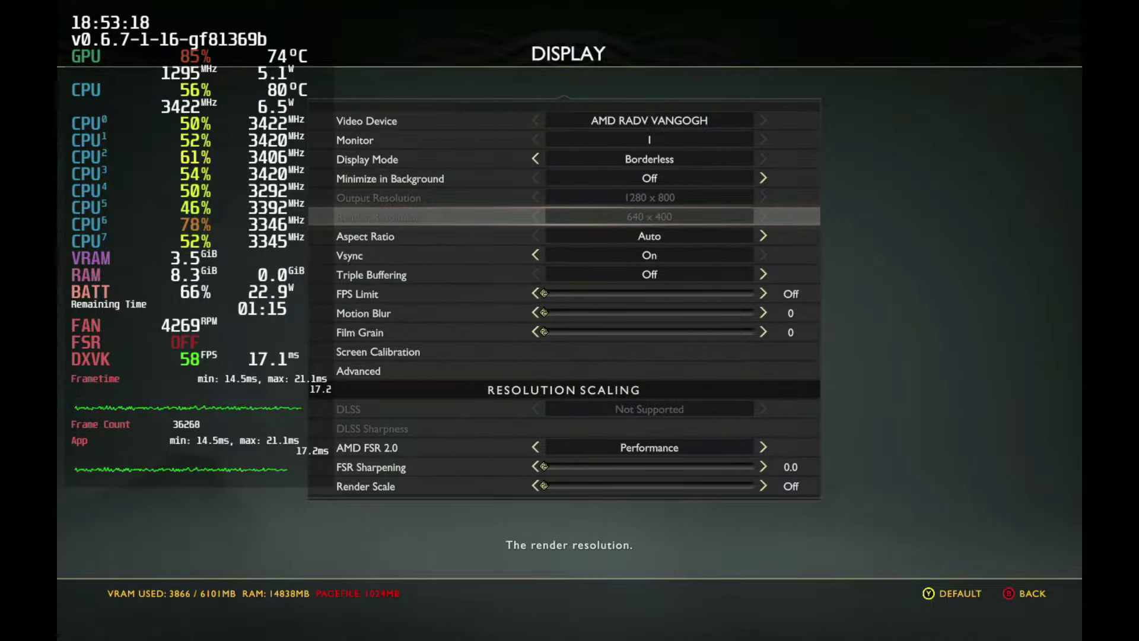
key(Down)
key(Down)
key(Down)
key(Down)
key(Down)
key(Down)
key(Down)
key(Down)
key(Down)
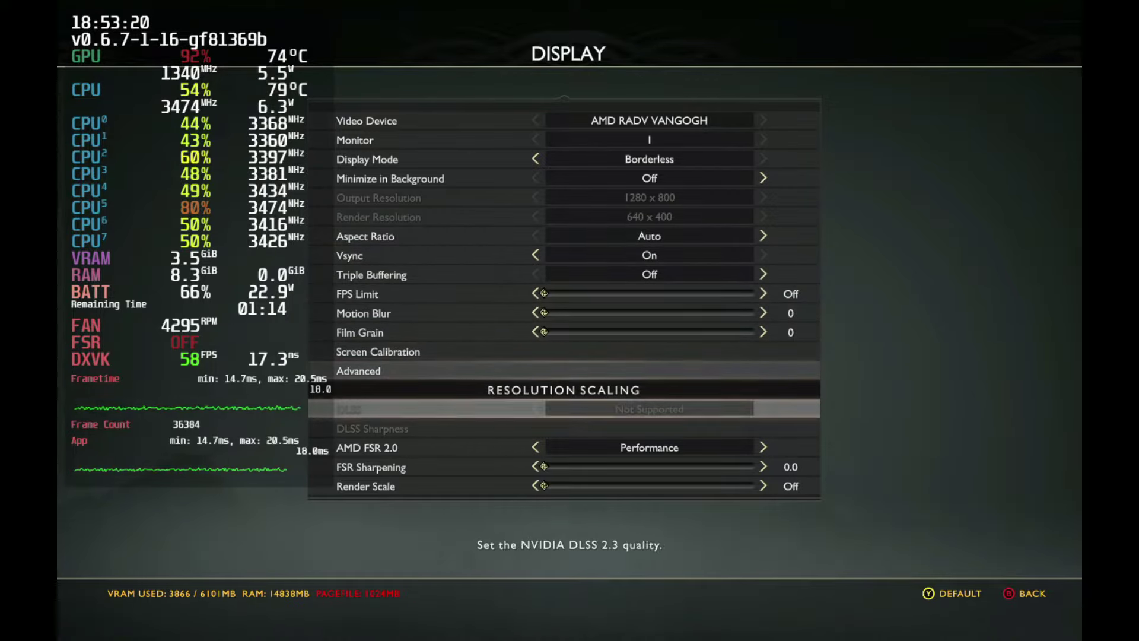
Switch AMD FSR 2.0 to Ultra Performance, back up through Performance to Quality, and turn it off.
key(Down)
key(Right)
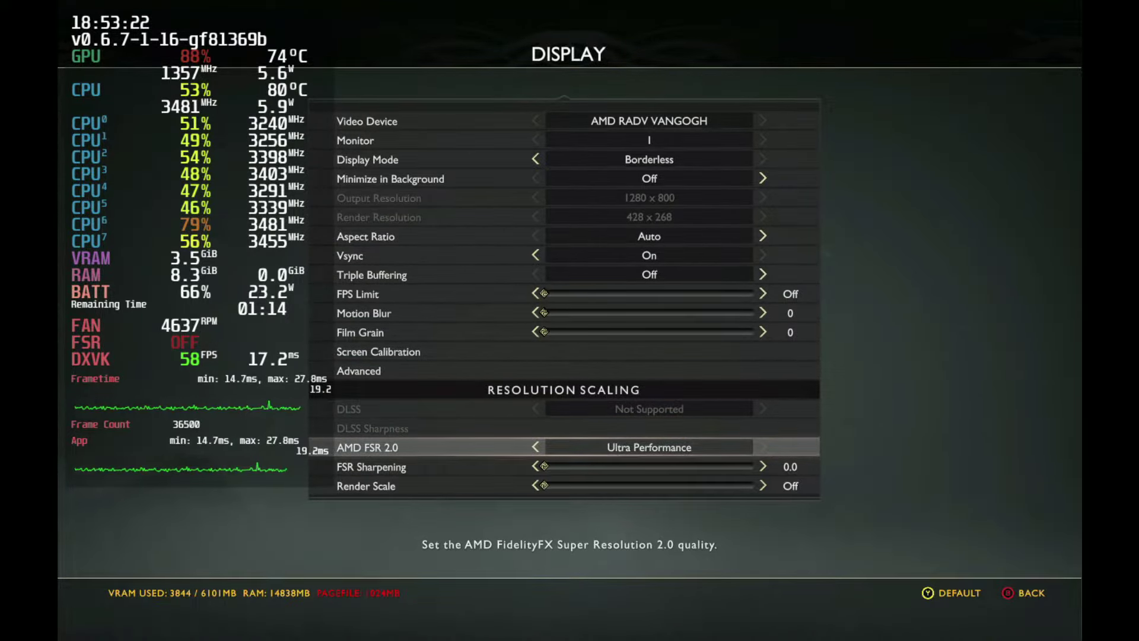
key(Left)
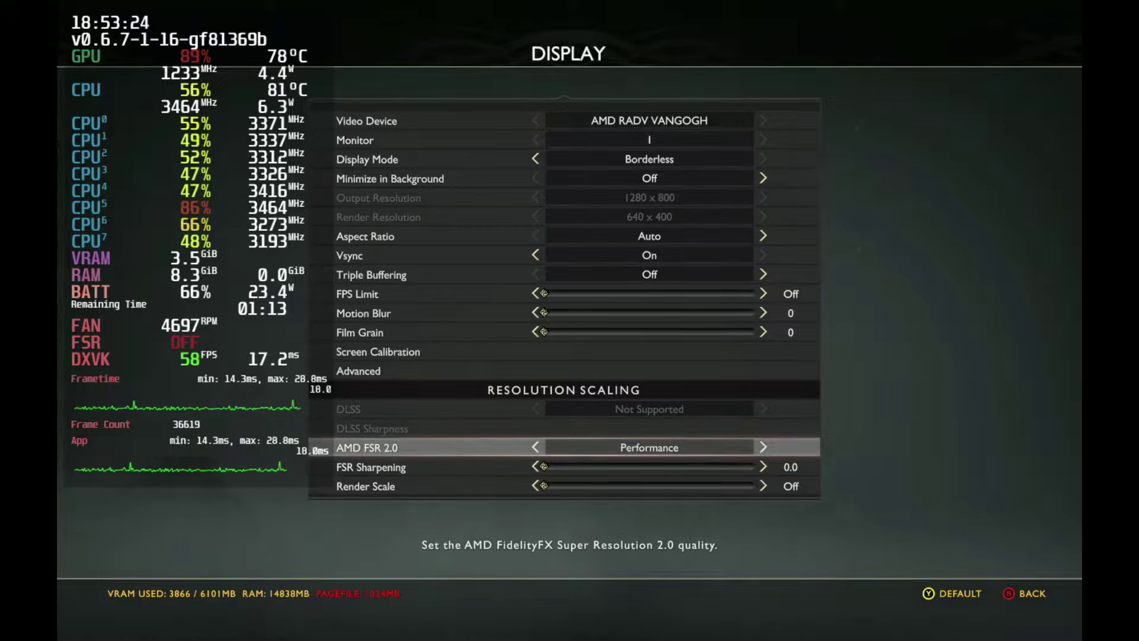
key(Left)
key(Left)
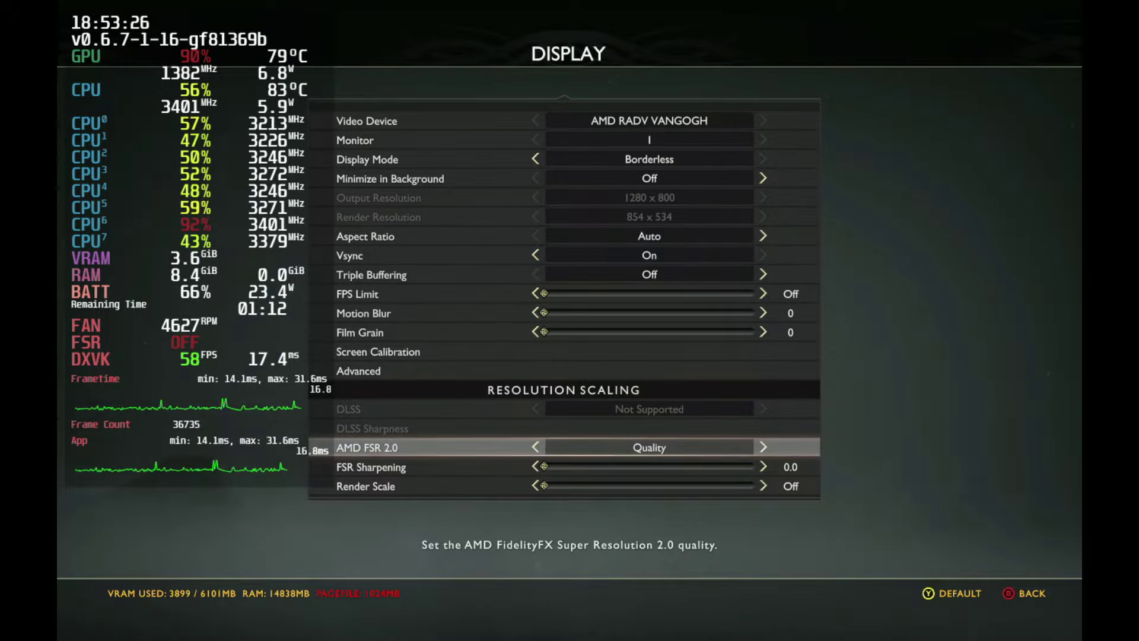
key(Left)
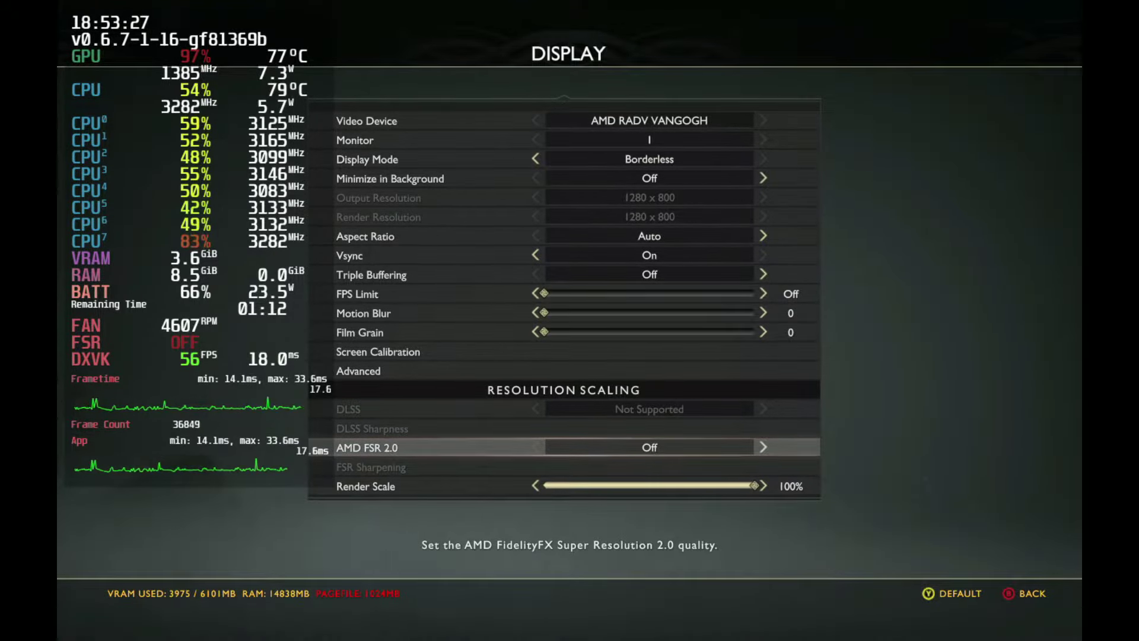
Re-enable AMD FSR 2.0 at Quality and lower it through Performance to Ultra Performance.
key(Right)
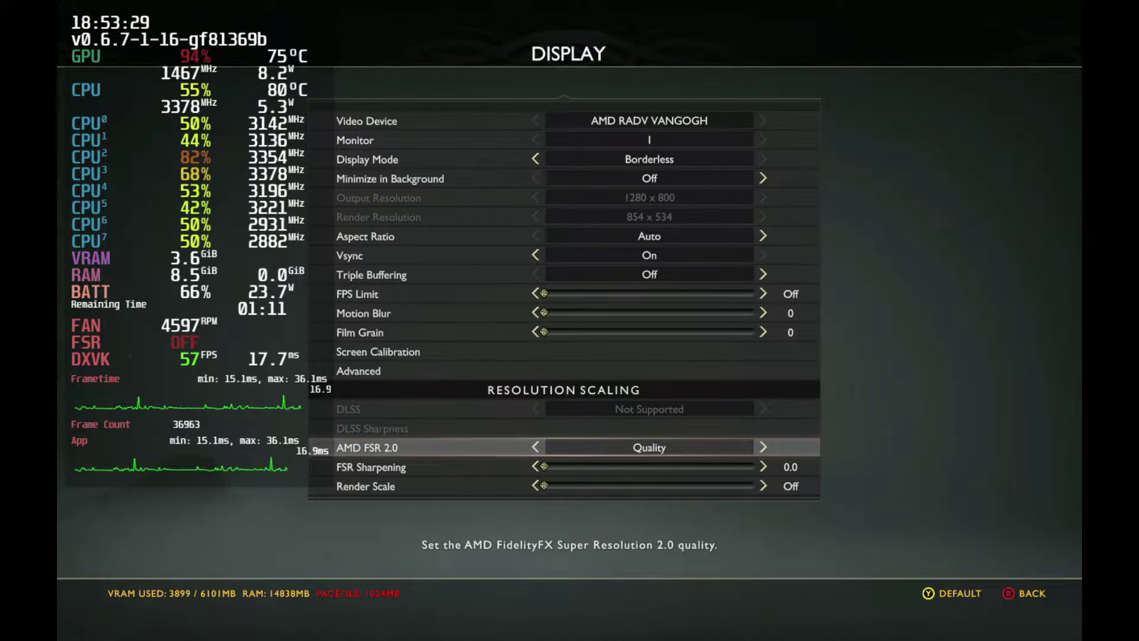
key(Right)
key(Right)
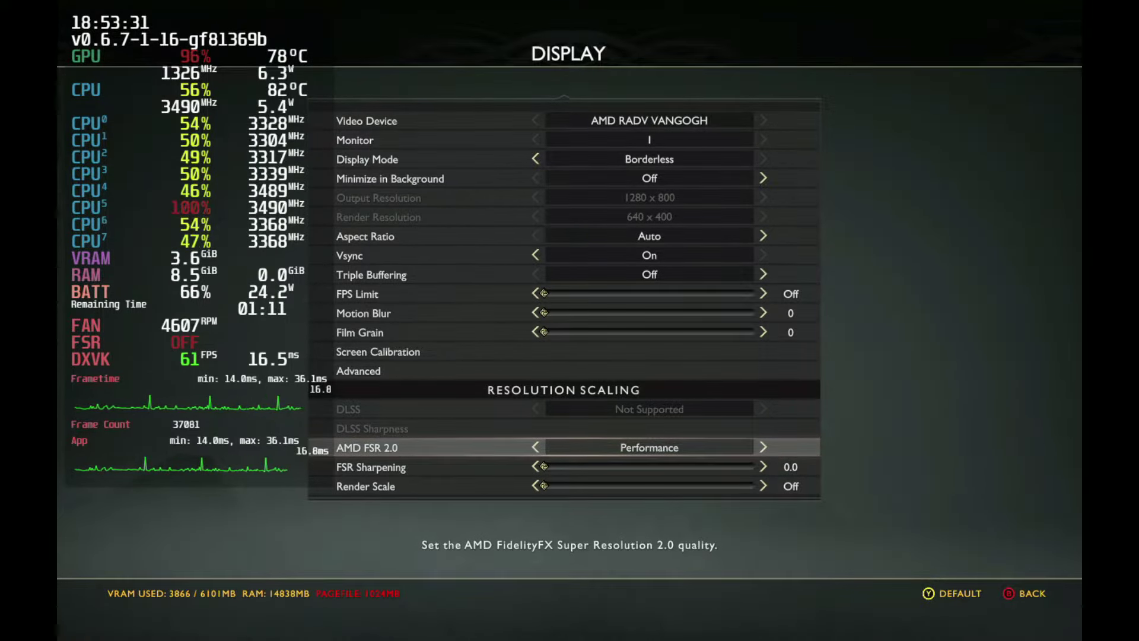
key(Right)
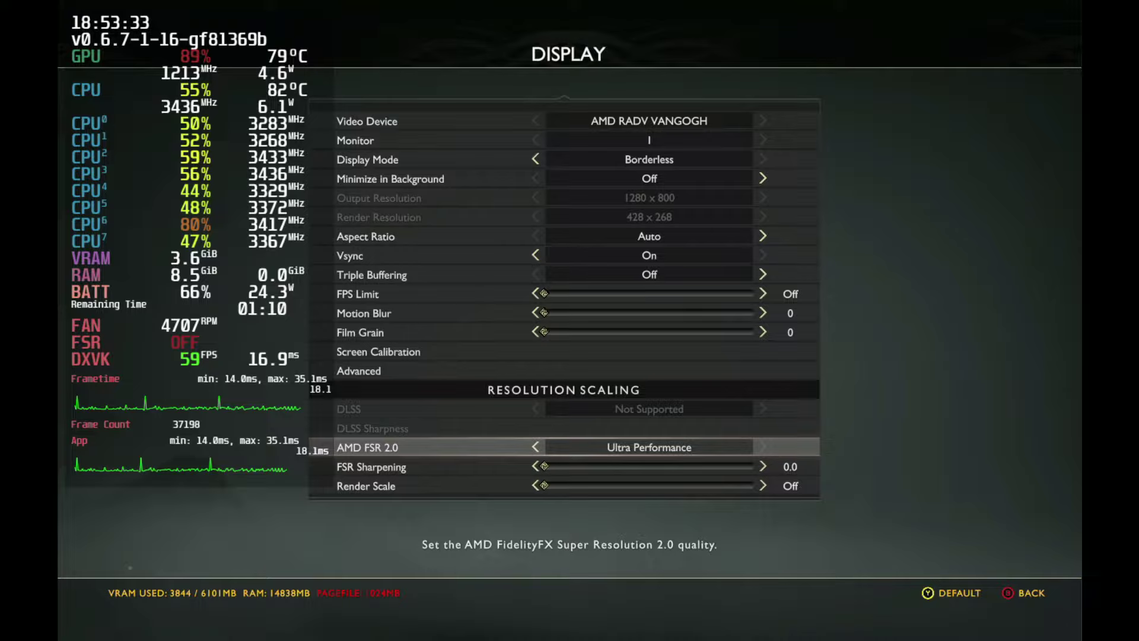
Raise AMD FSR 2.0 from Ultra Performance through Balanced to Quality.
key(Left)
key(Left)
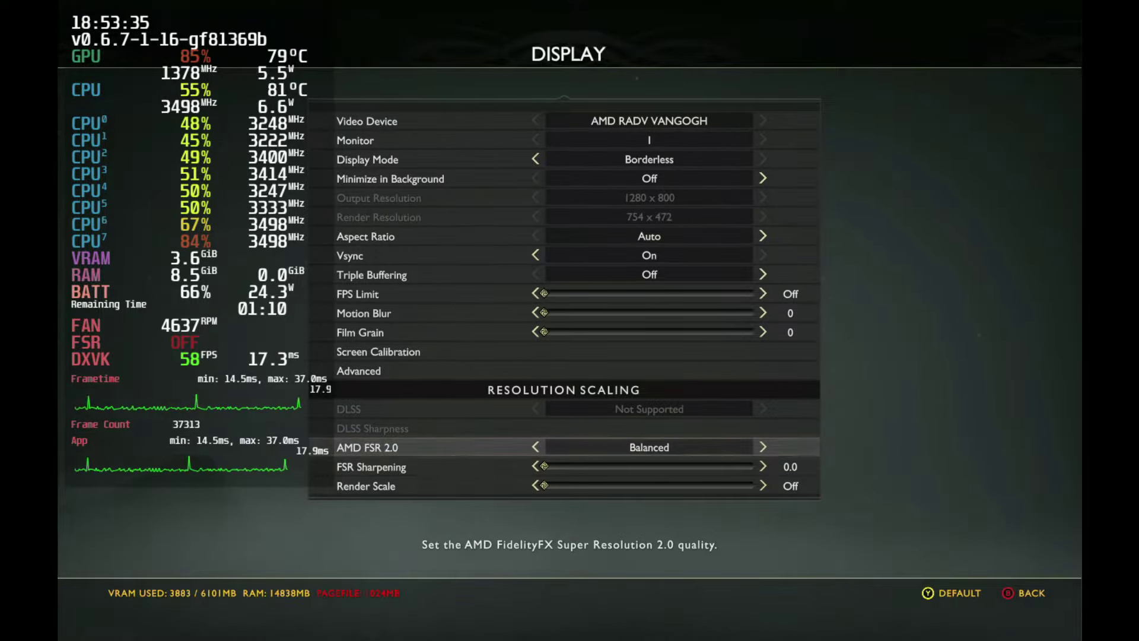
key(Left)
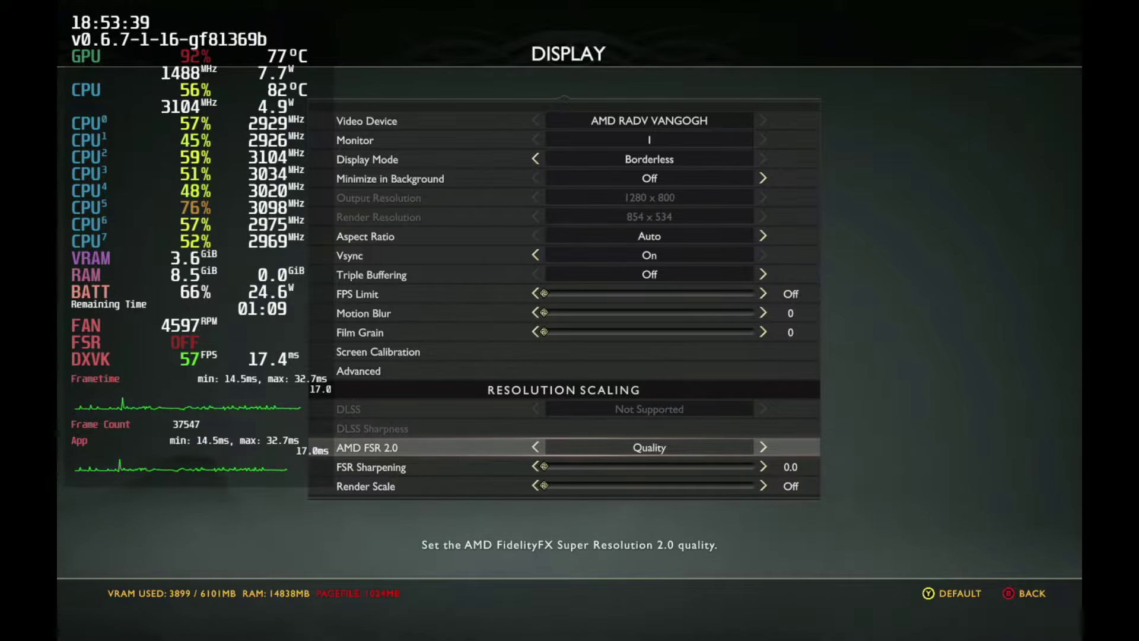
key(Left)
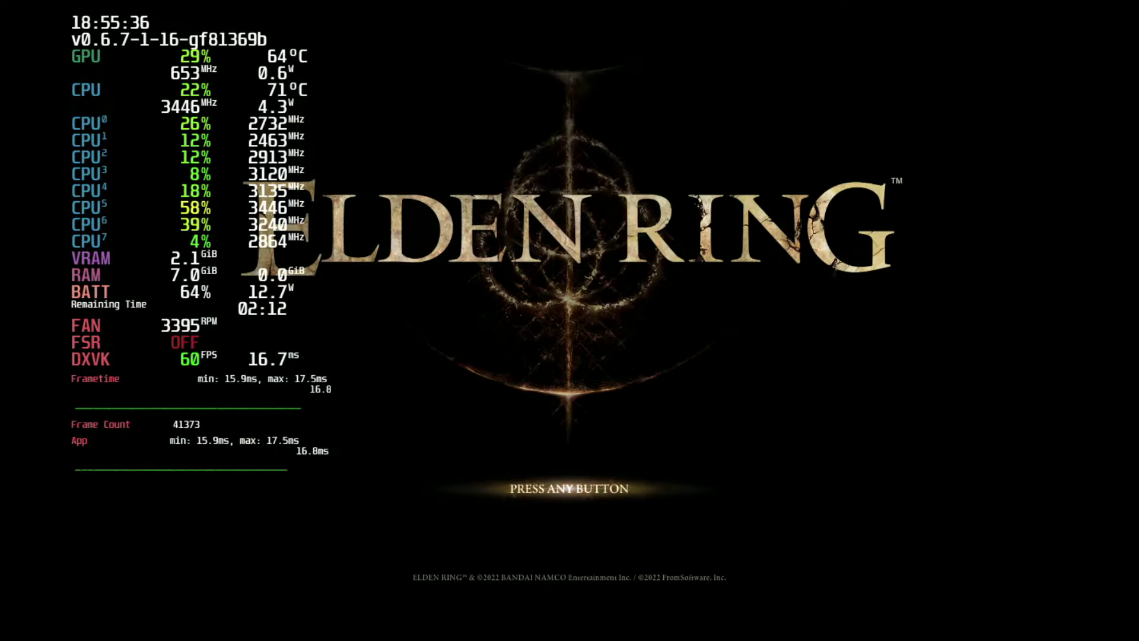
Enter the Elden Ring main menu and open the graphics section of its system settings.
key(Return)
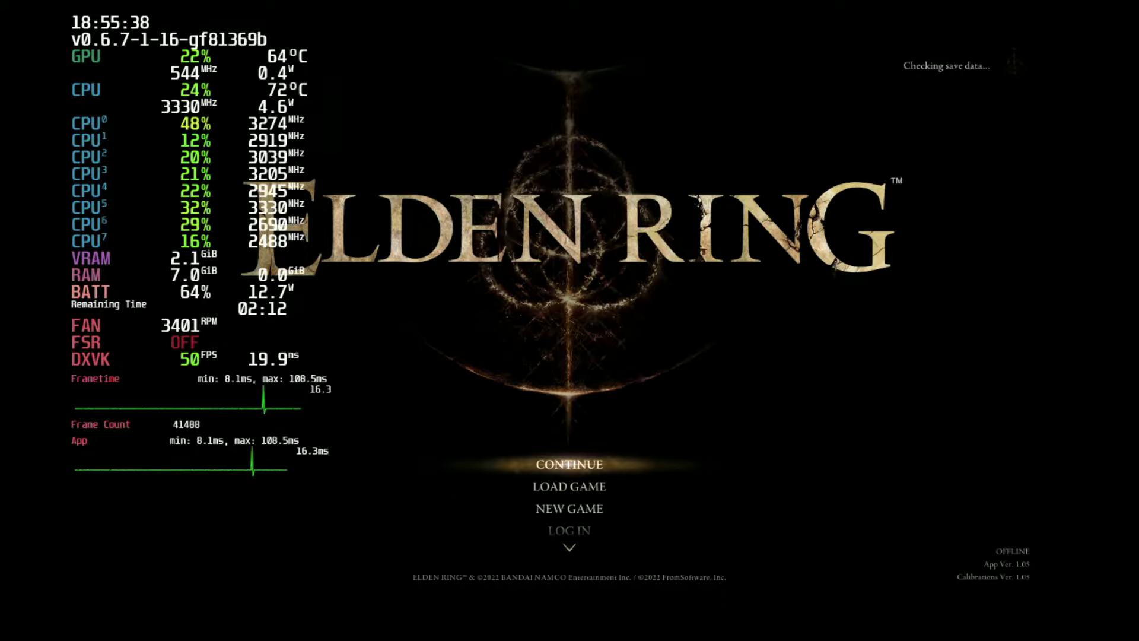
key(Down)
key(Down)
key(Down)
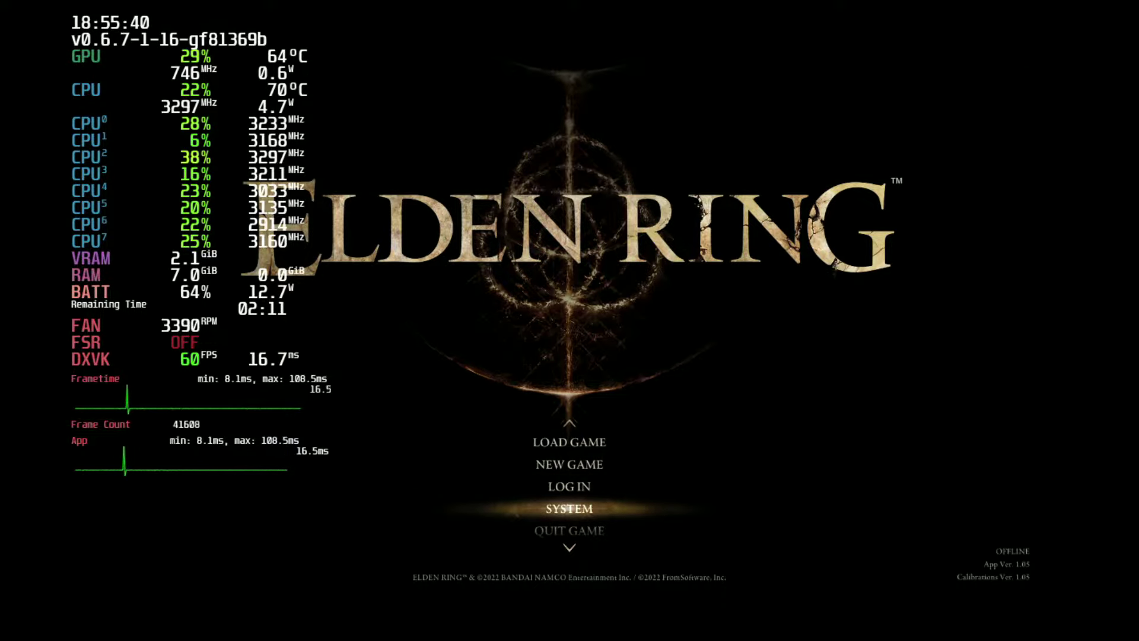
key(Return)
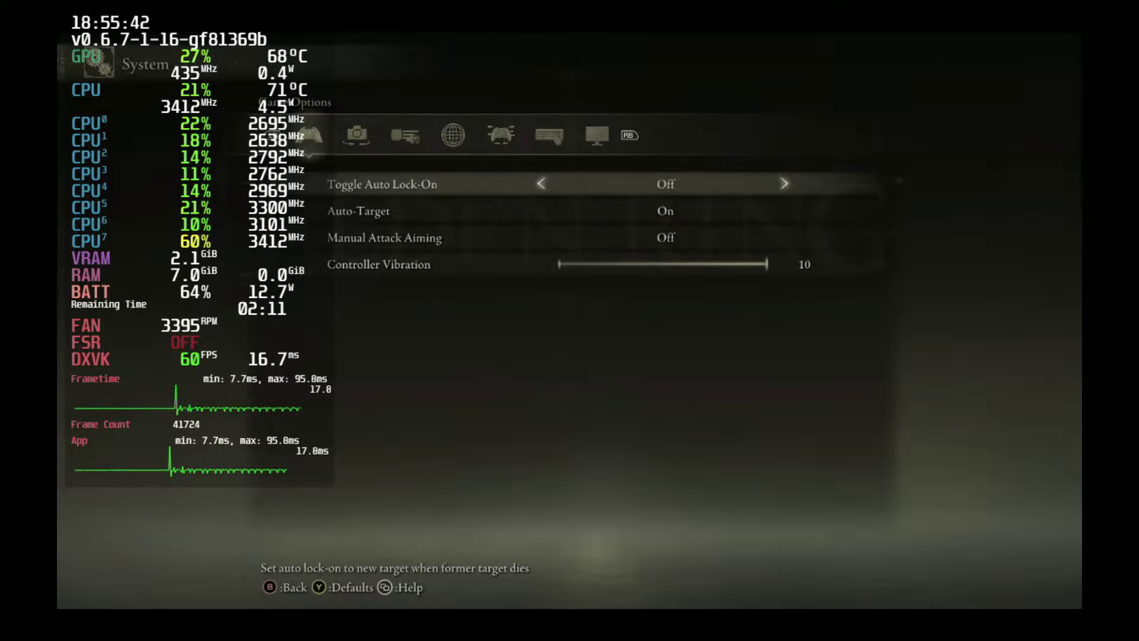
key(z)
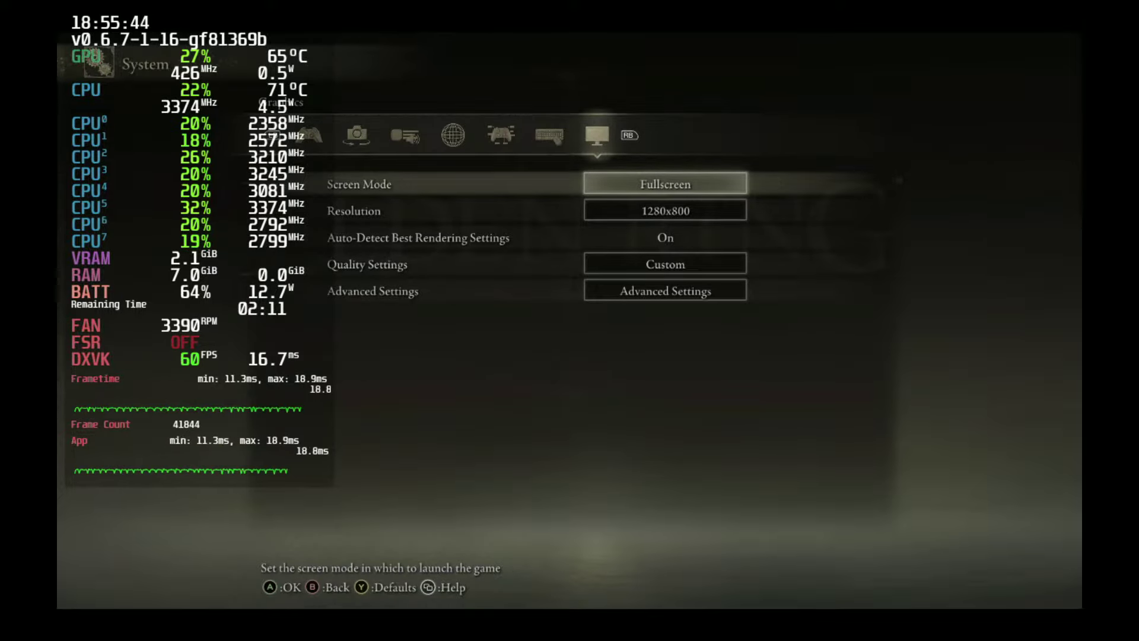
Look through the graphics options and the full list of advanced quality settings, and return to the graphics options.
key(Down)
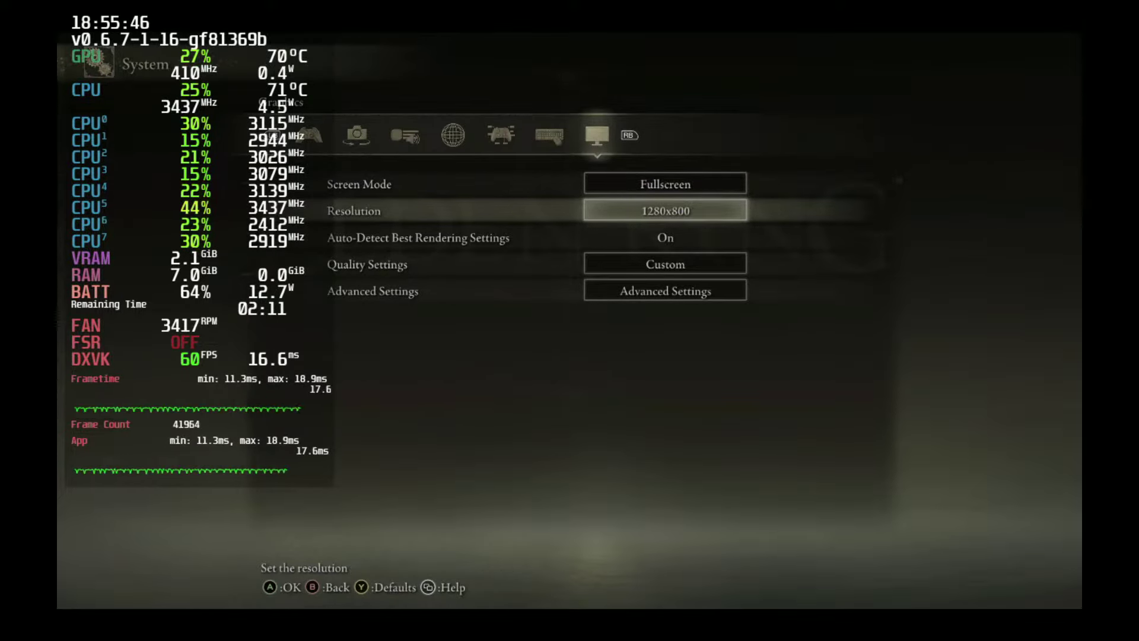
key(Down)
key(Down)
key(Down)
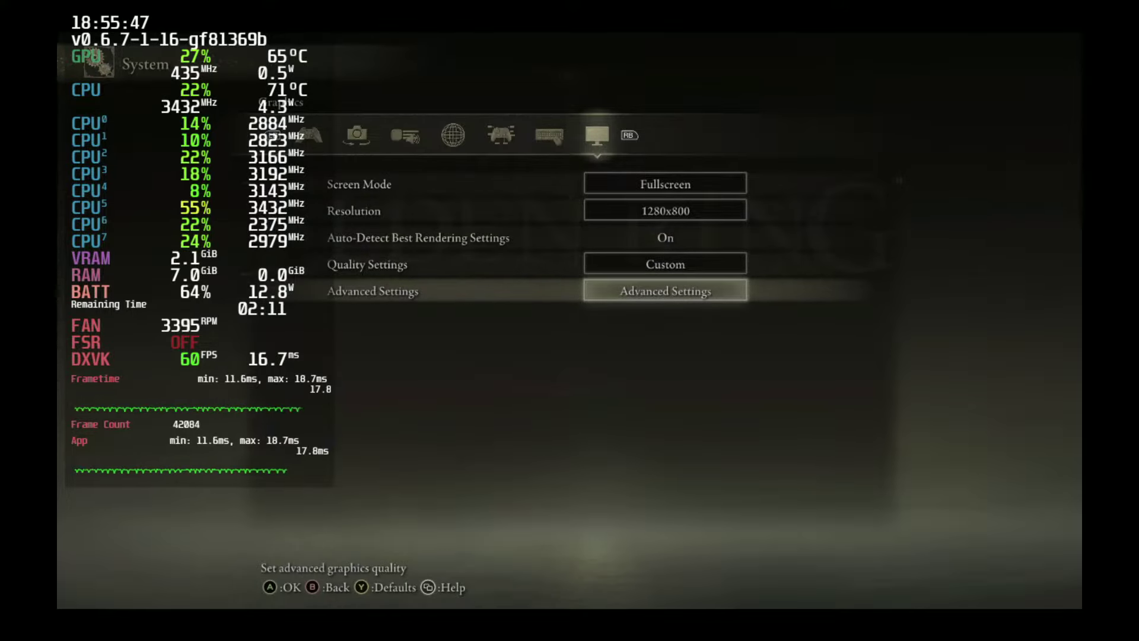
key(Return)
key(Down)
key(Down)
key(Down)
key(Down)
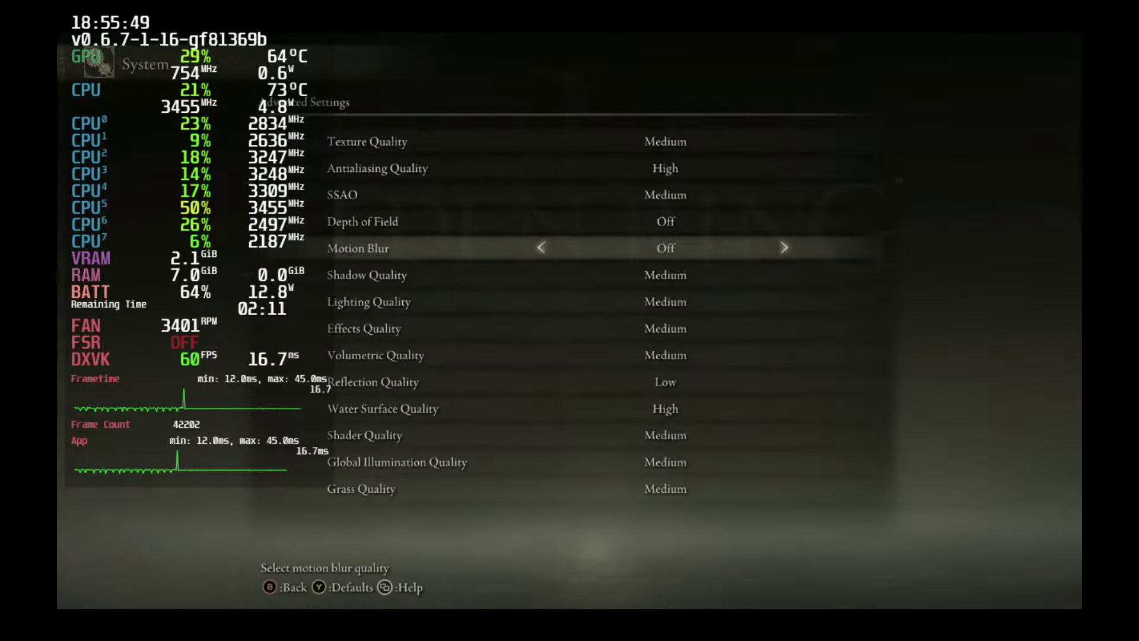
key(Down)
key(Down)
key(Down)
key(Down)
key(Down)
key(Down)
key(Down)
key(Down)
key(Down)
key(Down)
key(Down)
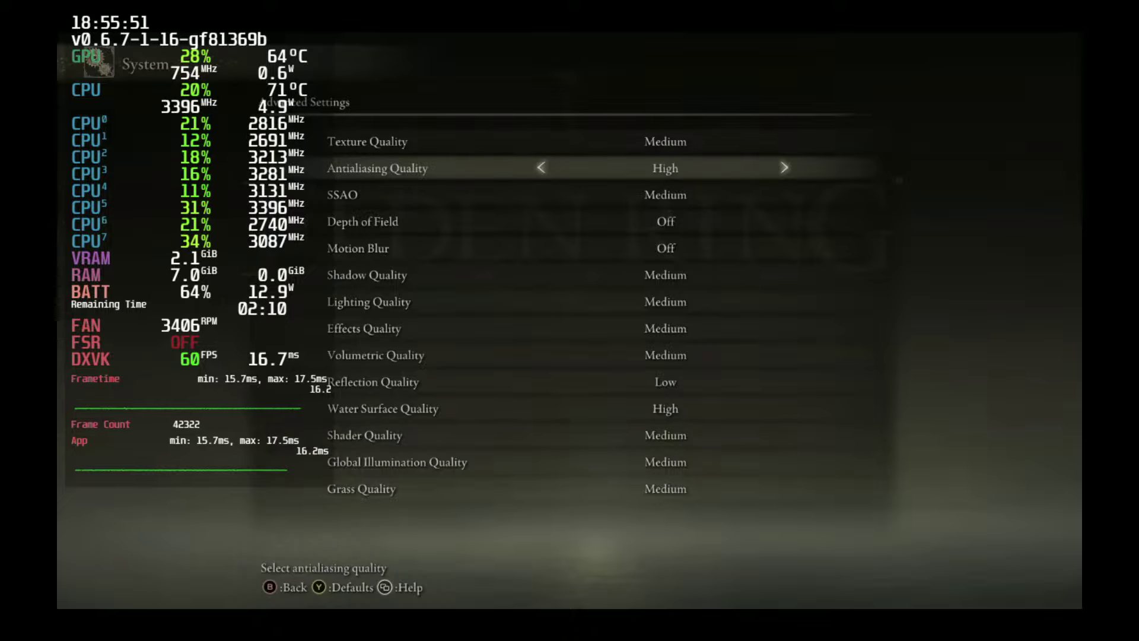
key(Escape)
Look through the available screen resolutions in the graphics options and leave the list without choosing one.
key(Up)
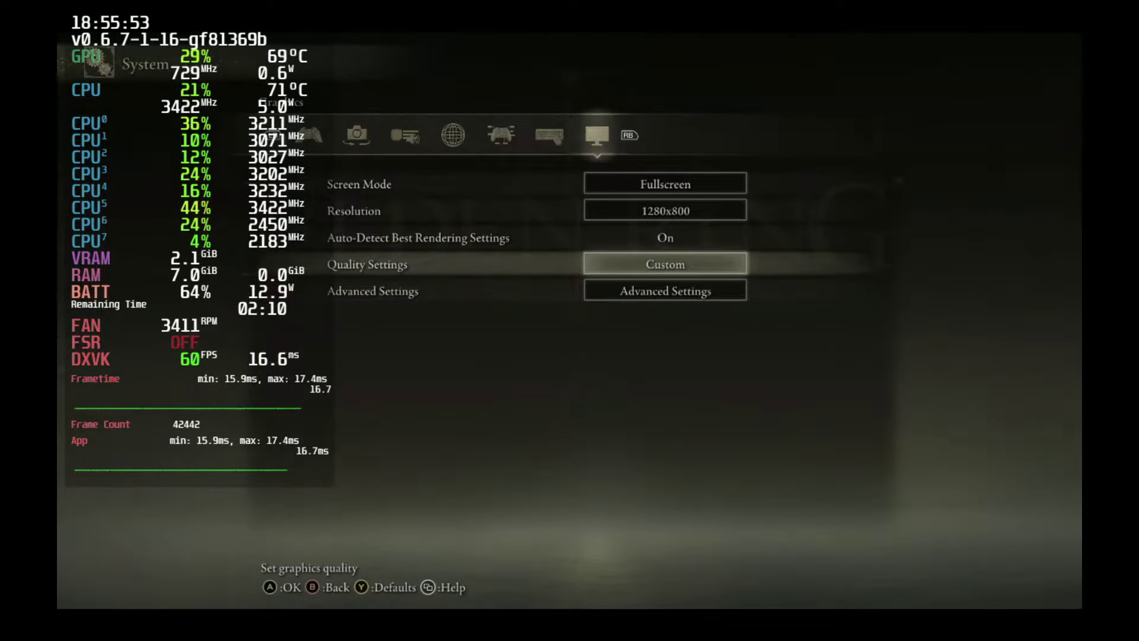
key(Up)
key(Up)
key(Return)
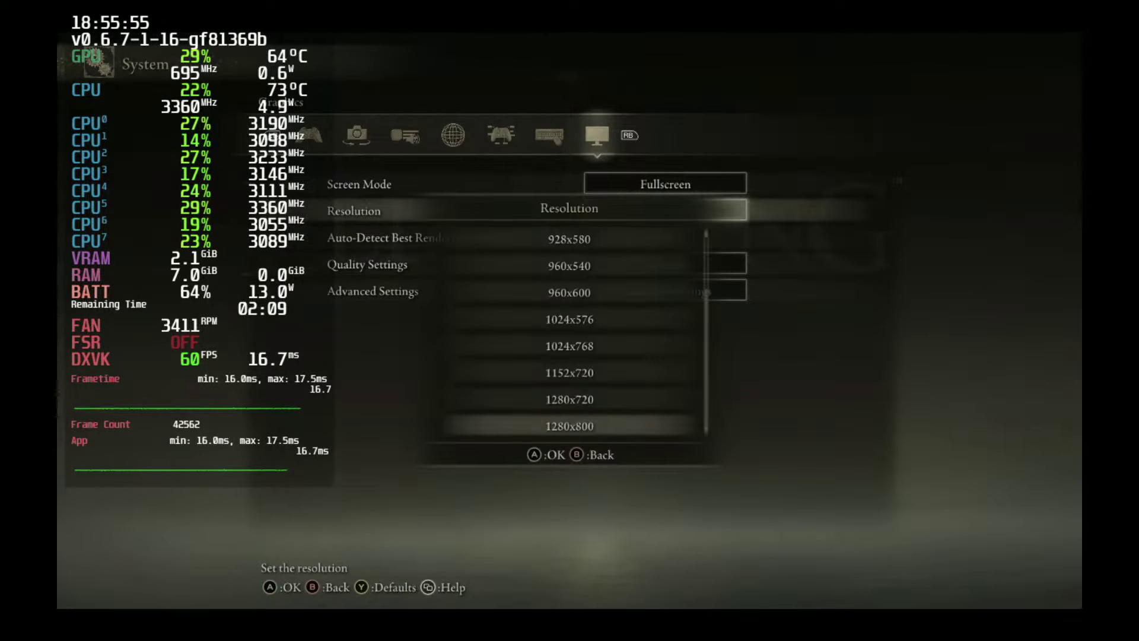
key(Up)
key(Up)
key(Up)
key(Up)
key(Up)
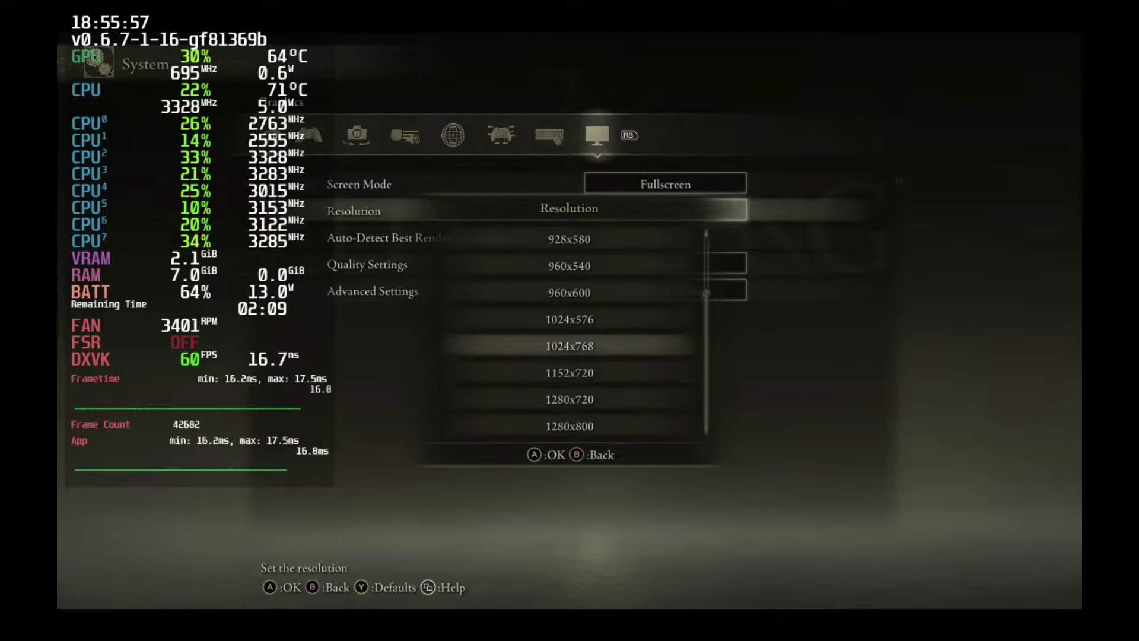
key(Up)
key(Up)
key(Up)
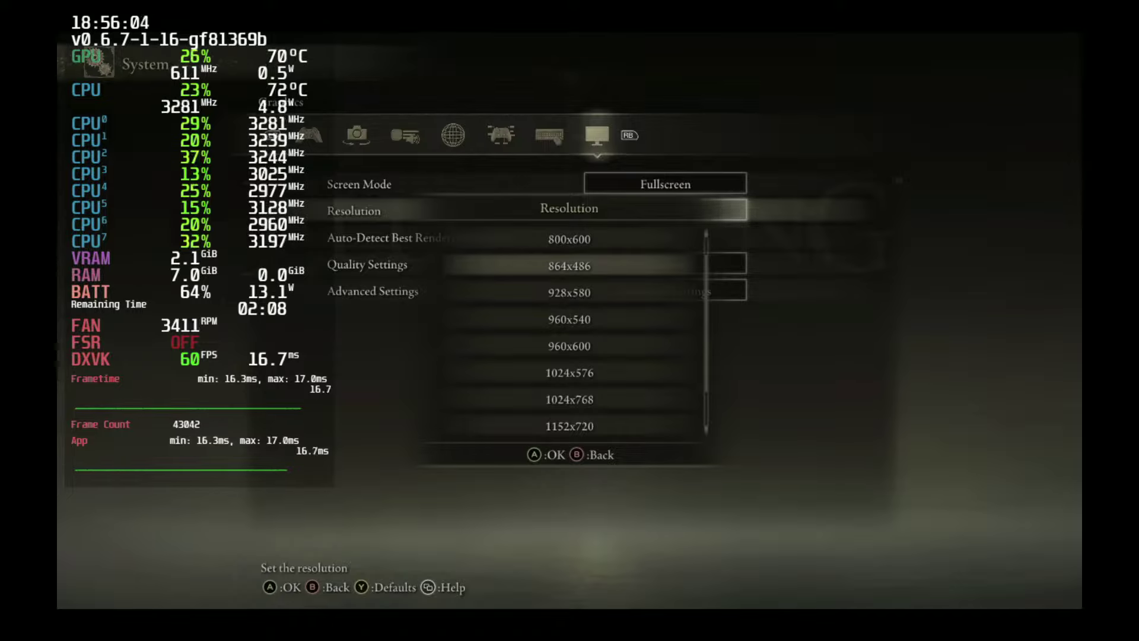
key(Up)
key(Up)
key(Up)
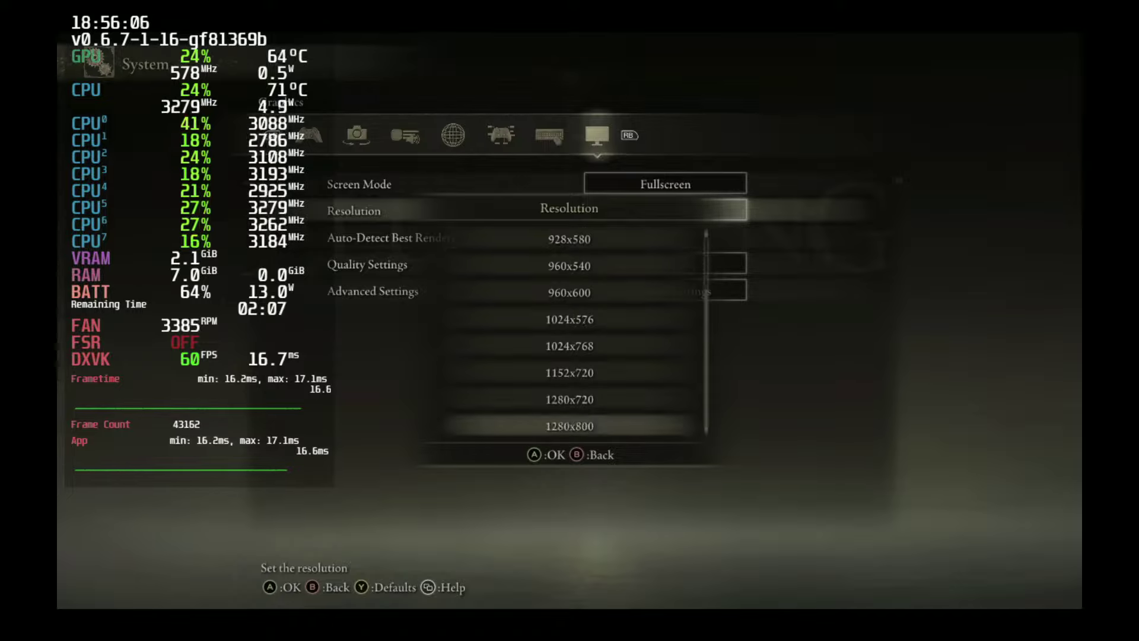
key(Down)
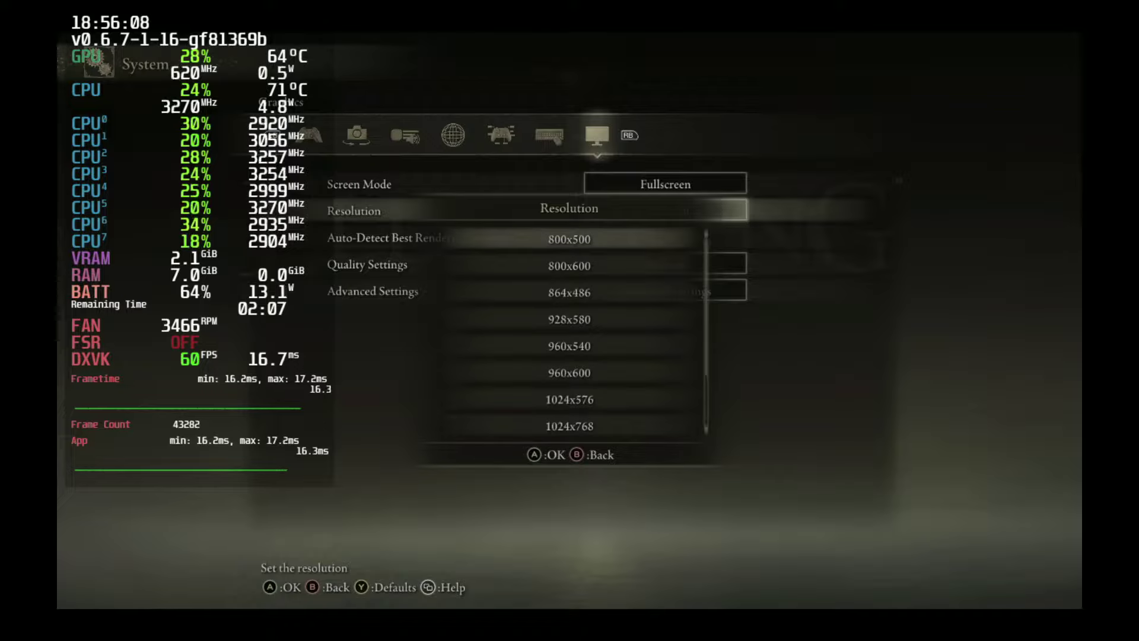
key(Down)
key(Down)
key(Down)
key(Down)
key(Down)
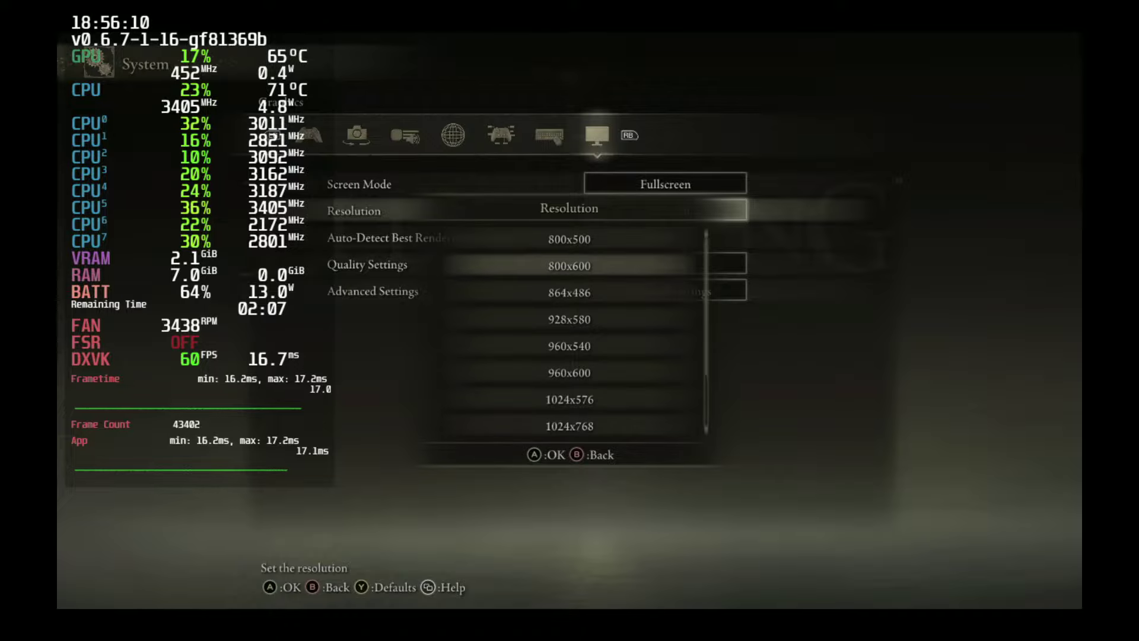
key(Escape)
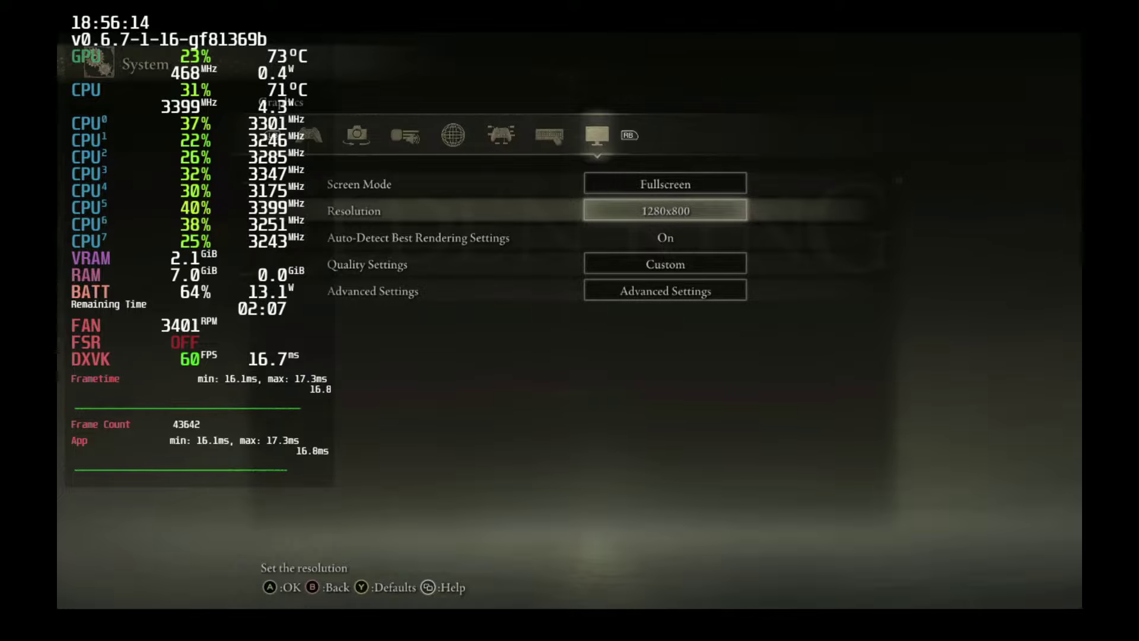
Check the FSR scaling filter in the system performance settings, and set the game resolution to 1024x576, keeping the change.
key(ctrl+2)
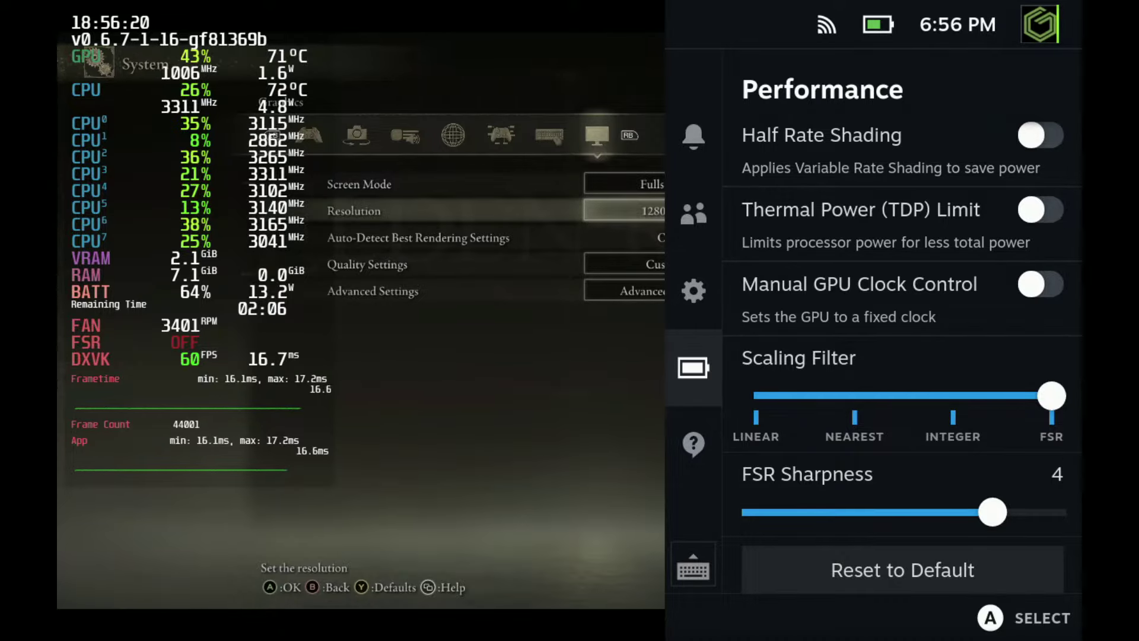
key(ctrl+2)
key(Return)
key(Up)
key(Up)
key(Up)
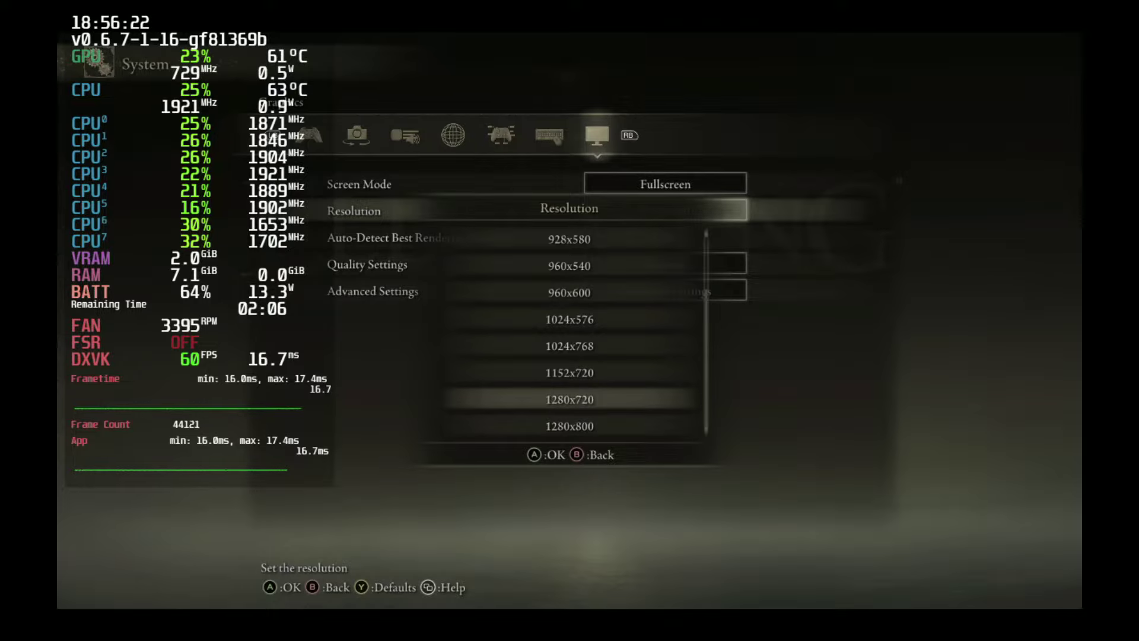
key(Up)
key(Return)
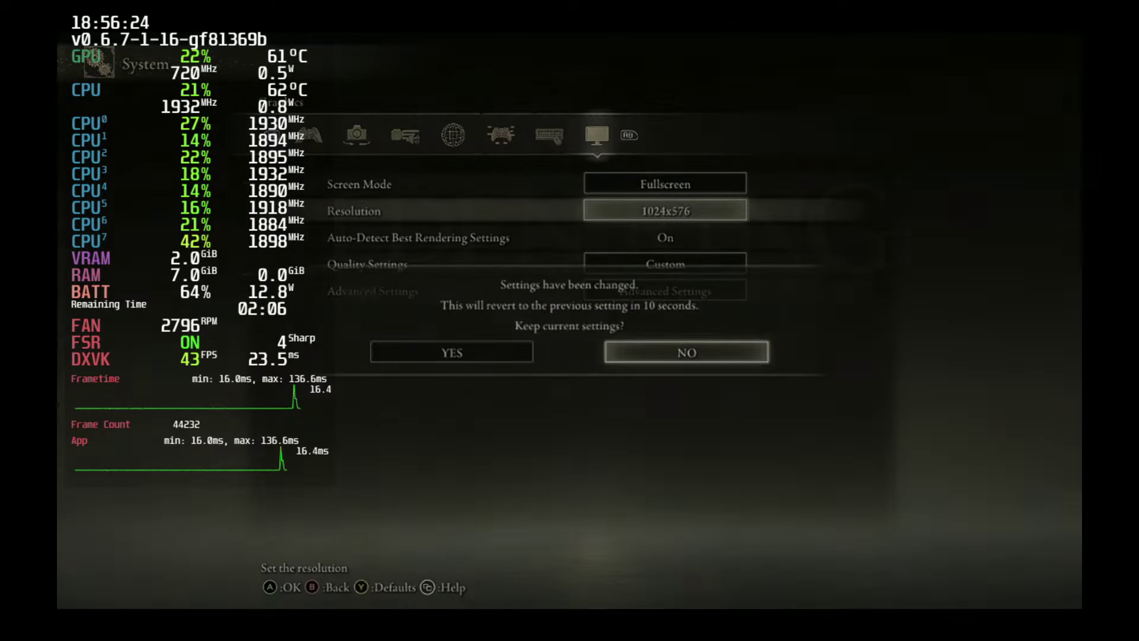
key(Left)
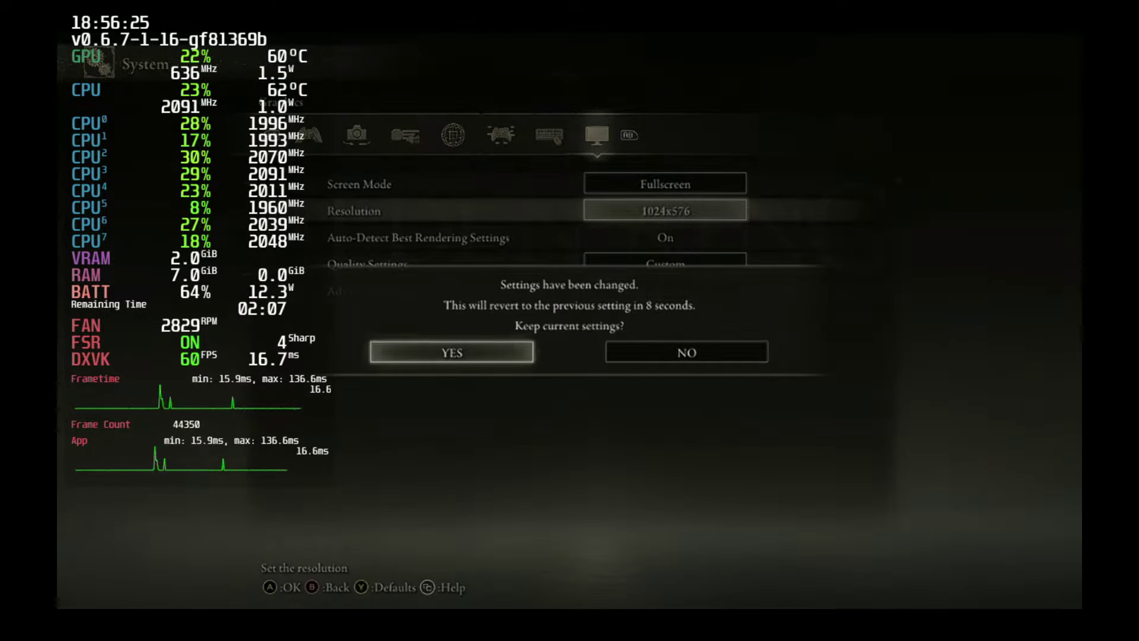
key(Return)
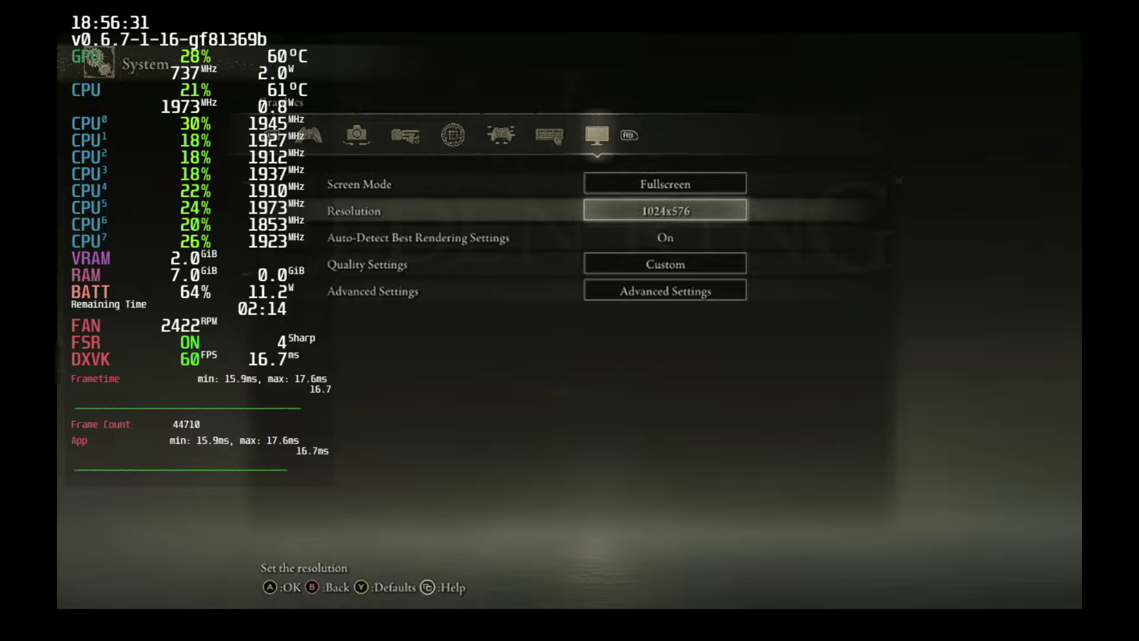
Lower the game resolution to 960x540 and keep the changed setting.
key(Return)
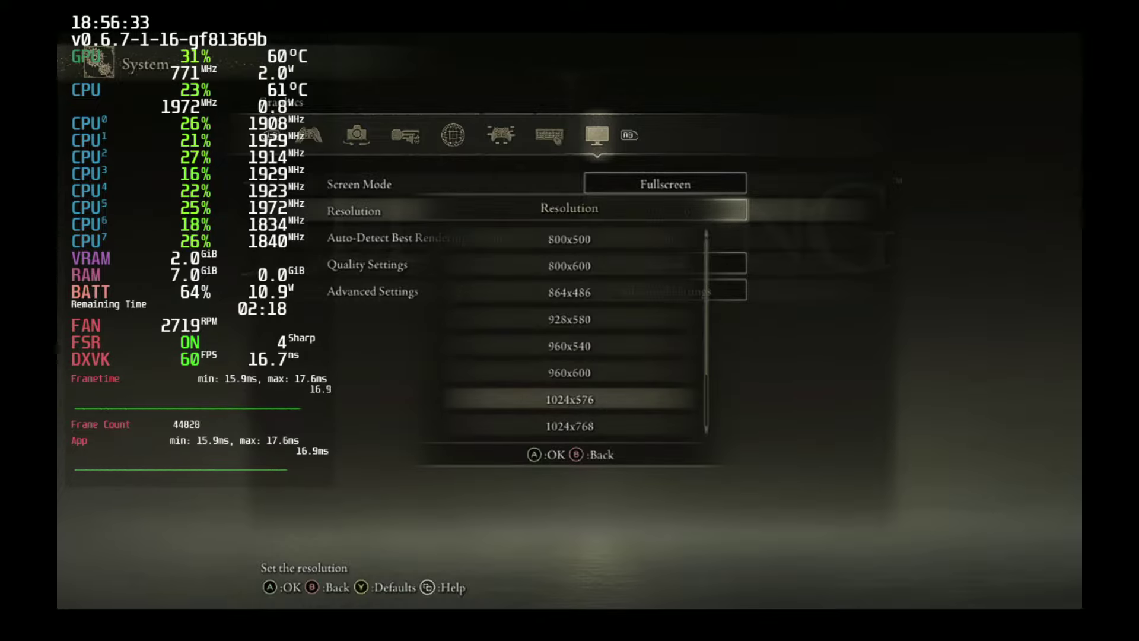
key(Up)
key(Up)
key(Return)
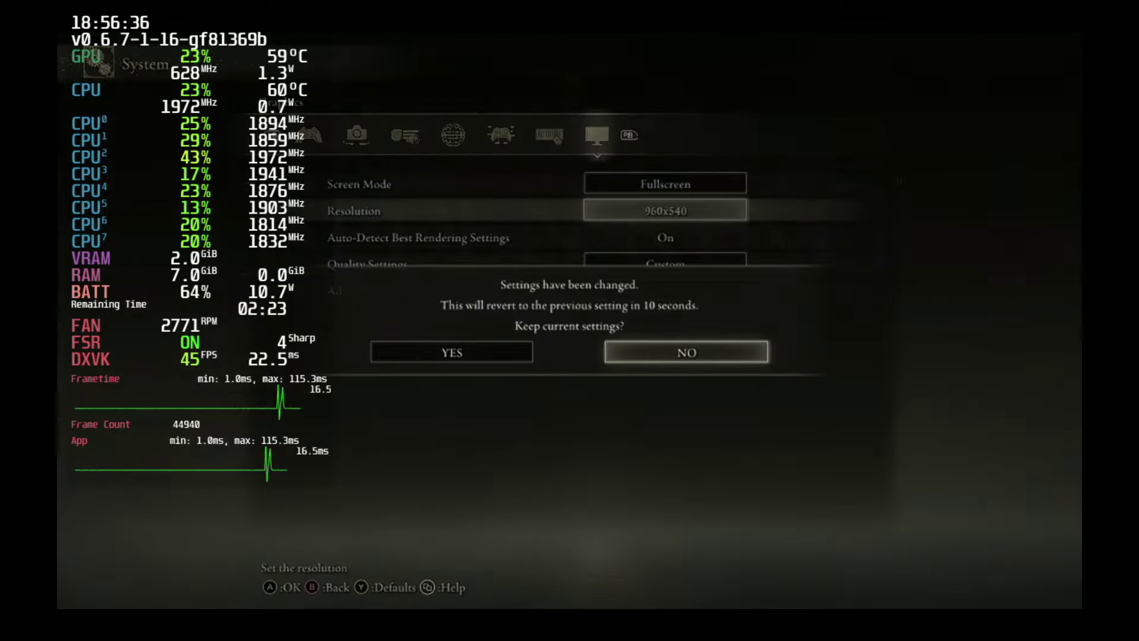
key(Left)
key(Return)
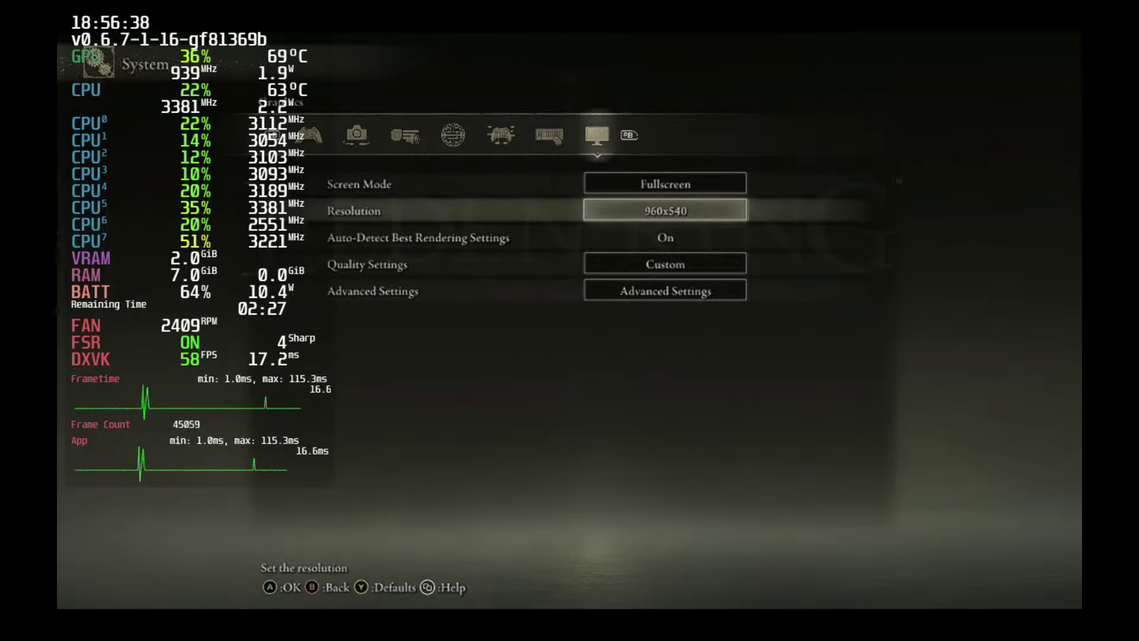
Raise the game resolution to 1280x720 and keep the changed setting.
key(Return)
key(Down)
key(Down)
key(Down)
key(Down)
key(Down)
key(Down)
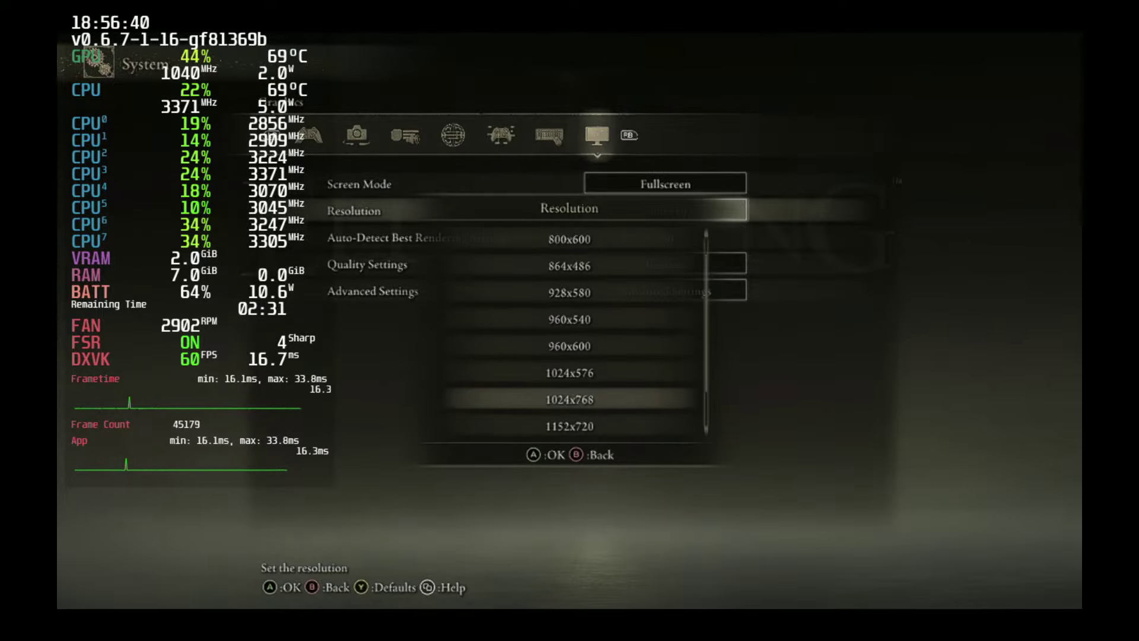
key(Up)
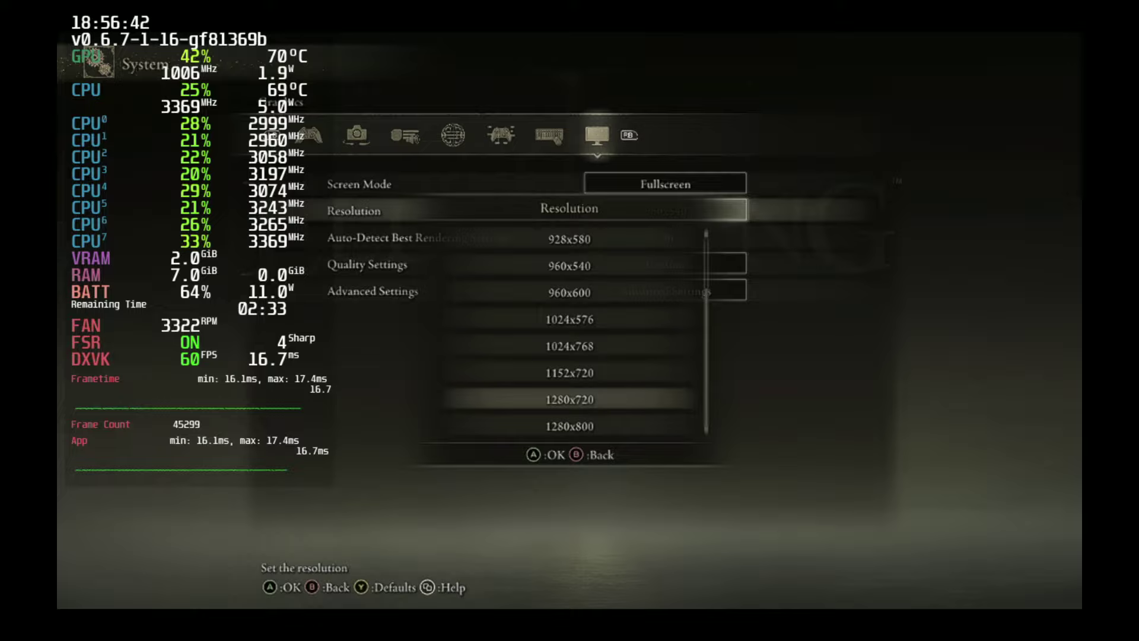
key(Return)
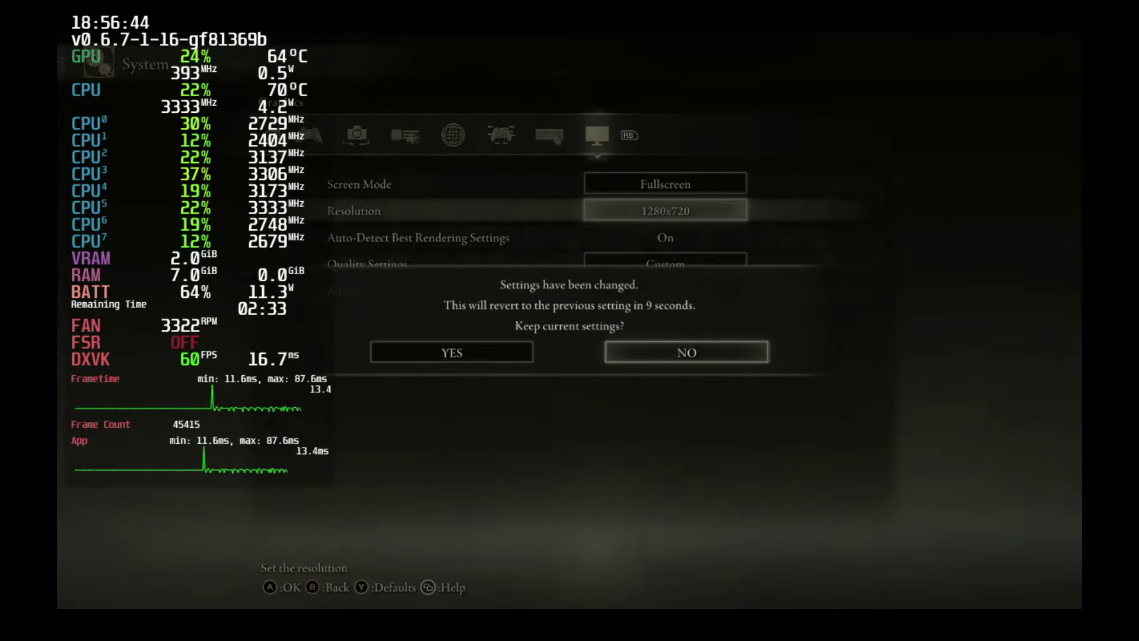
key(Left)
key(Return)
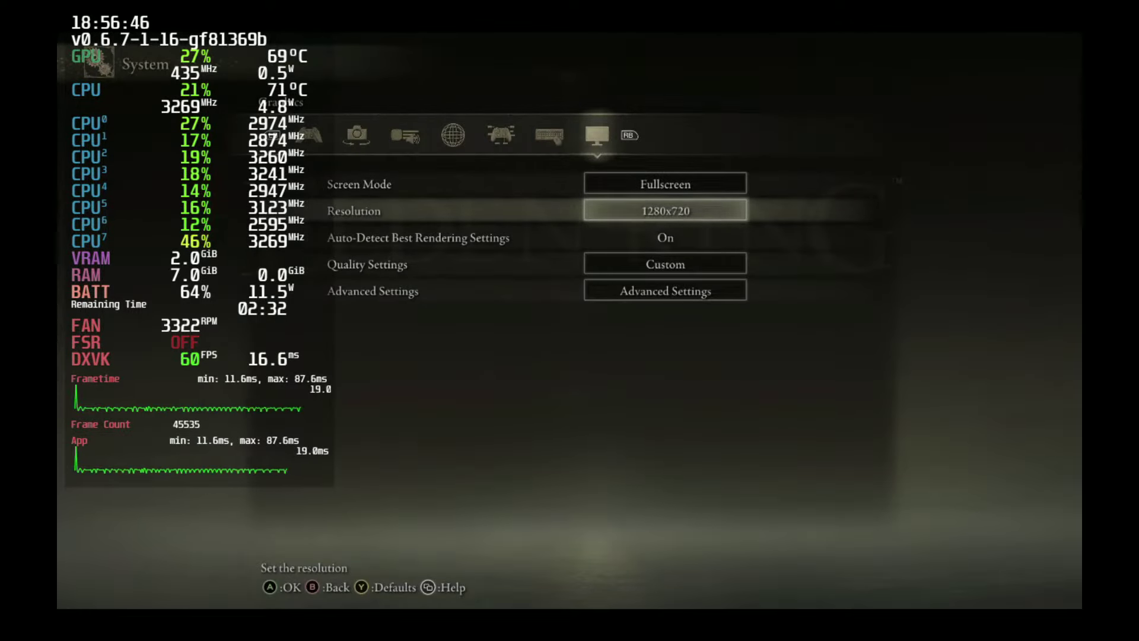
Set the game resolution to 1280x800 and keep the changed setting.
key(Return)
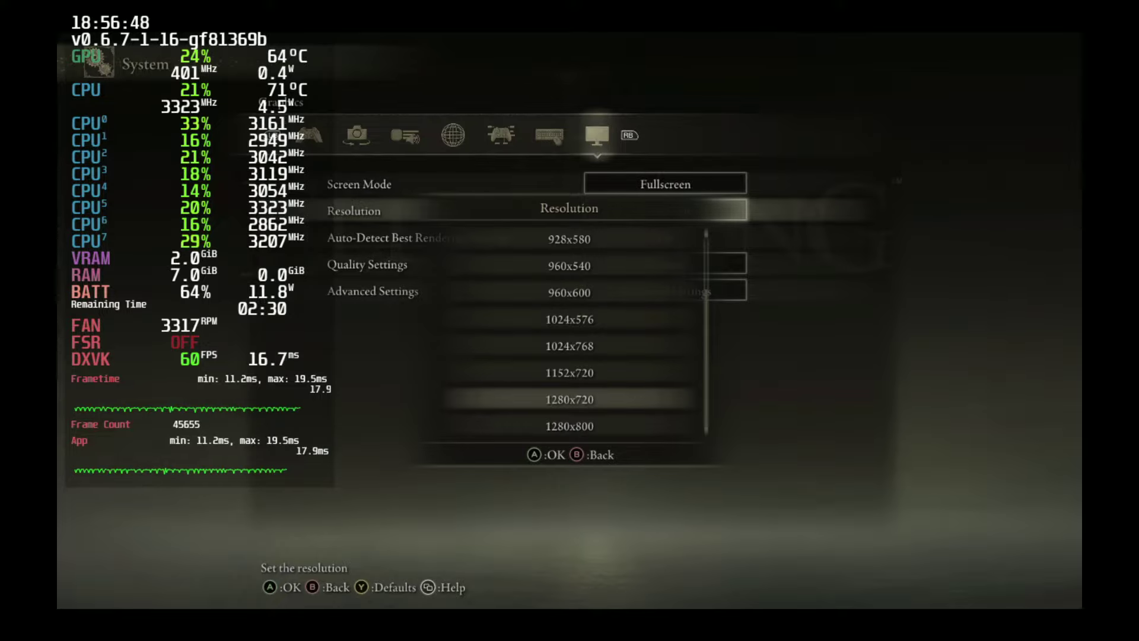
key(Up)
key(Down)
key(Down)
key(Return)
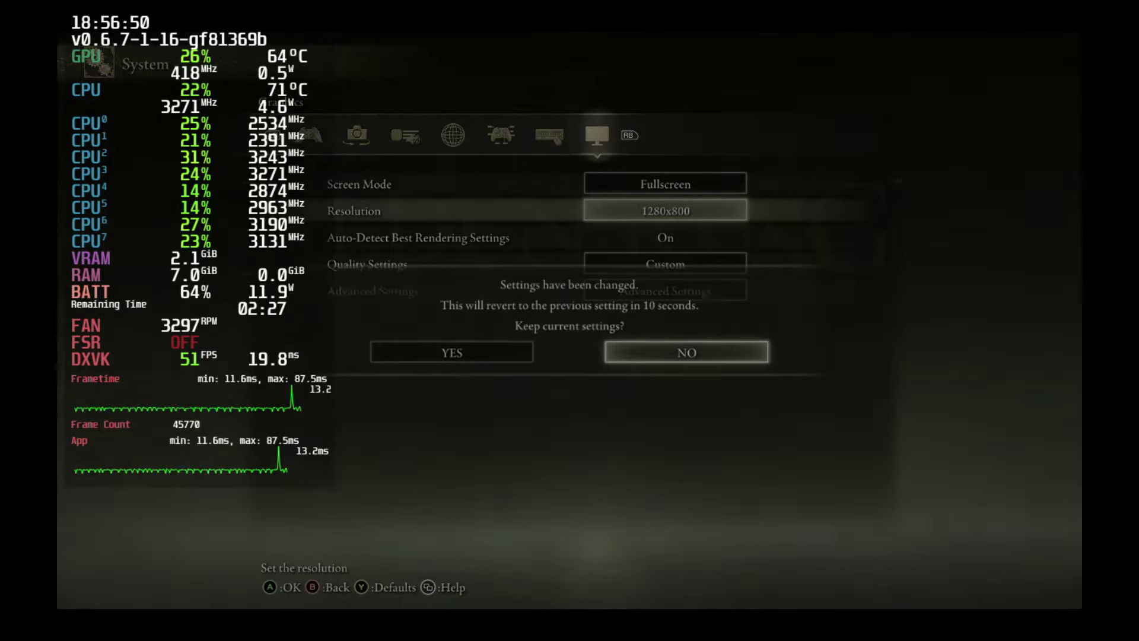
key(Left)
key(Return)
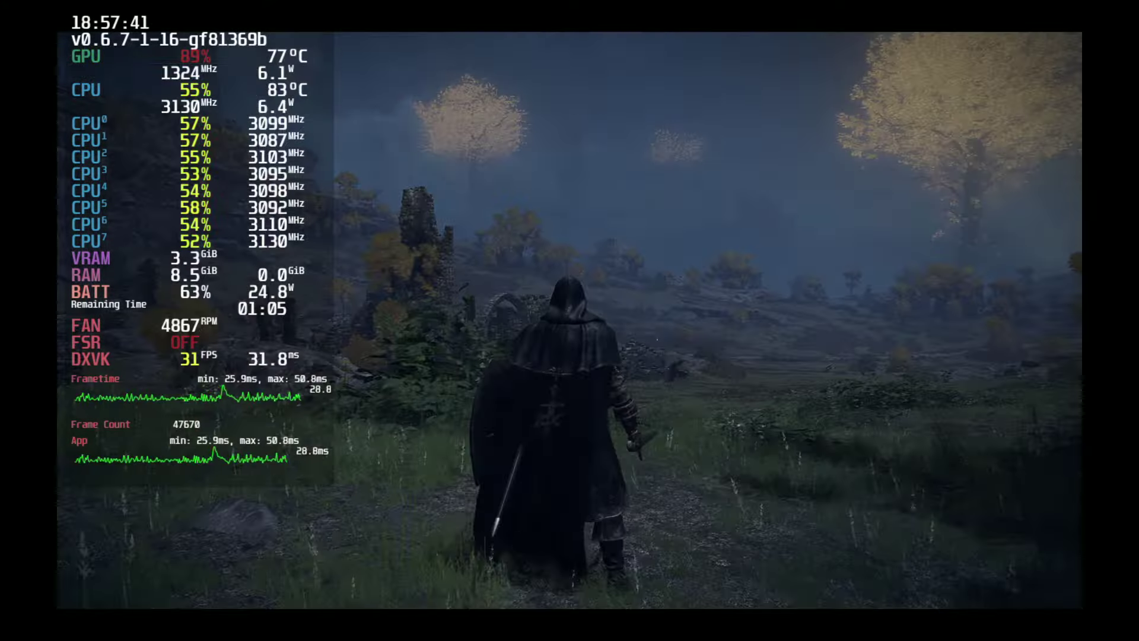
From gameplay, open the graphics settings, set the resolution to 1024x576, keep the change, and return to the game.
key(Escape)
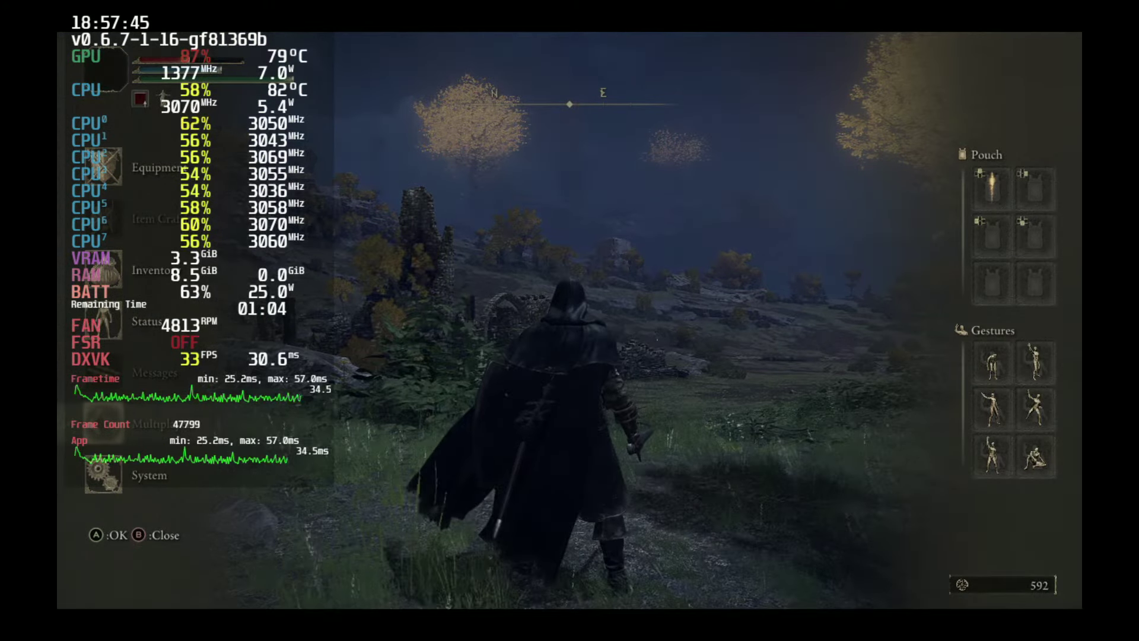
key(Return)
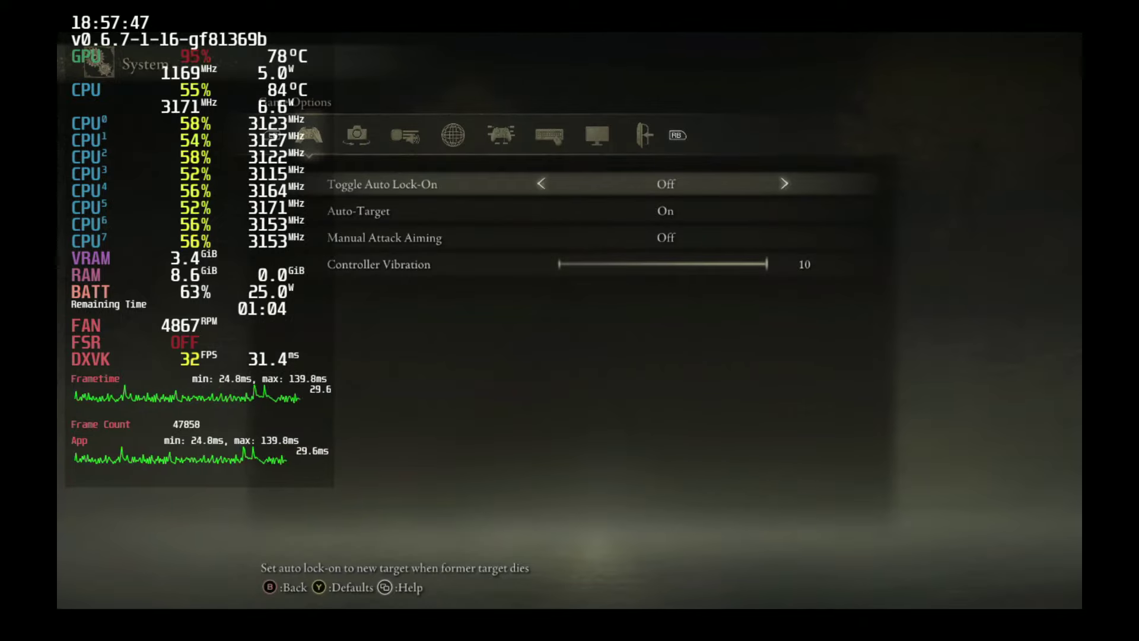
key(z)
key(q)
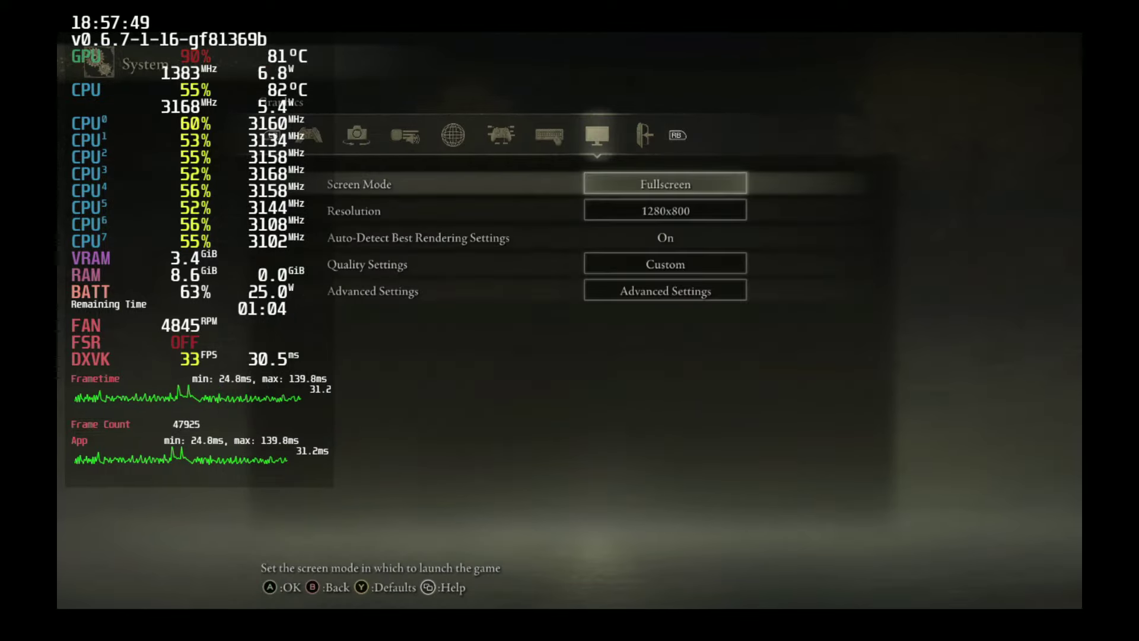
key(Down)
key(Return)
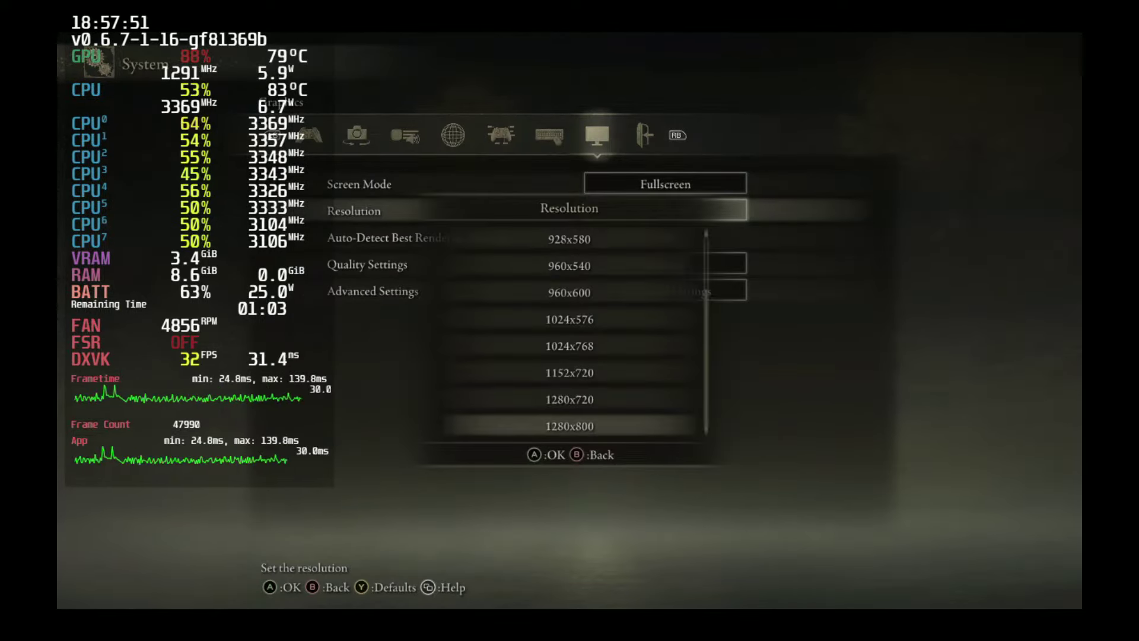
key(Up)
key(Return)
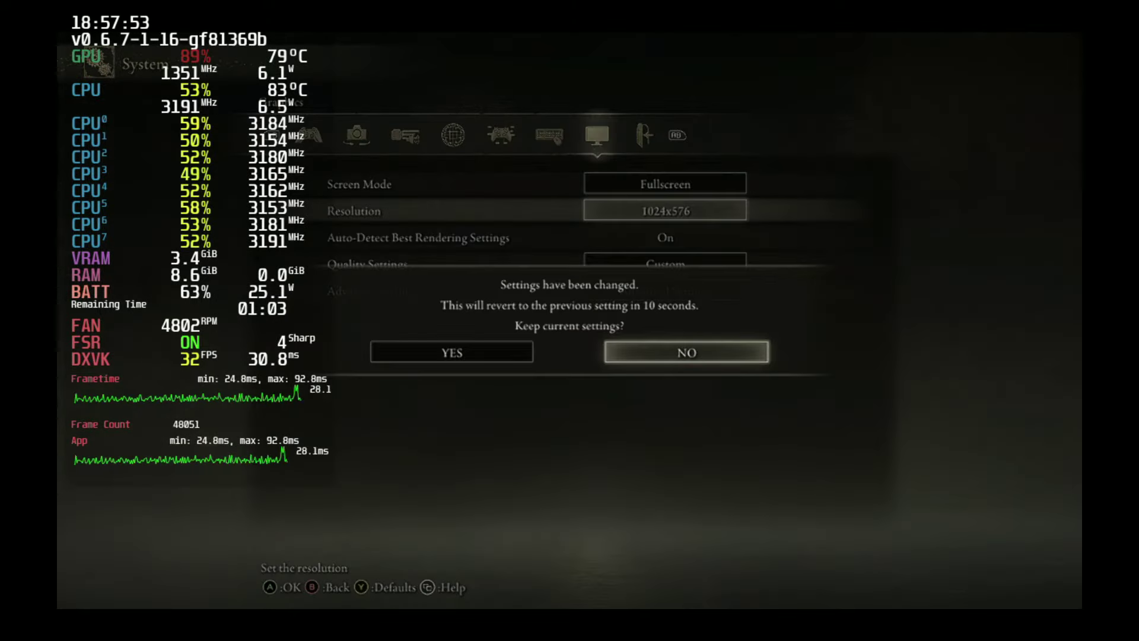
key(Left)
key(Return)
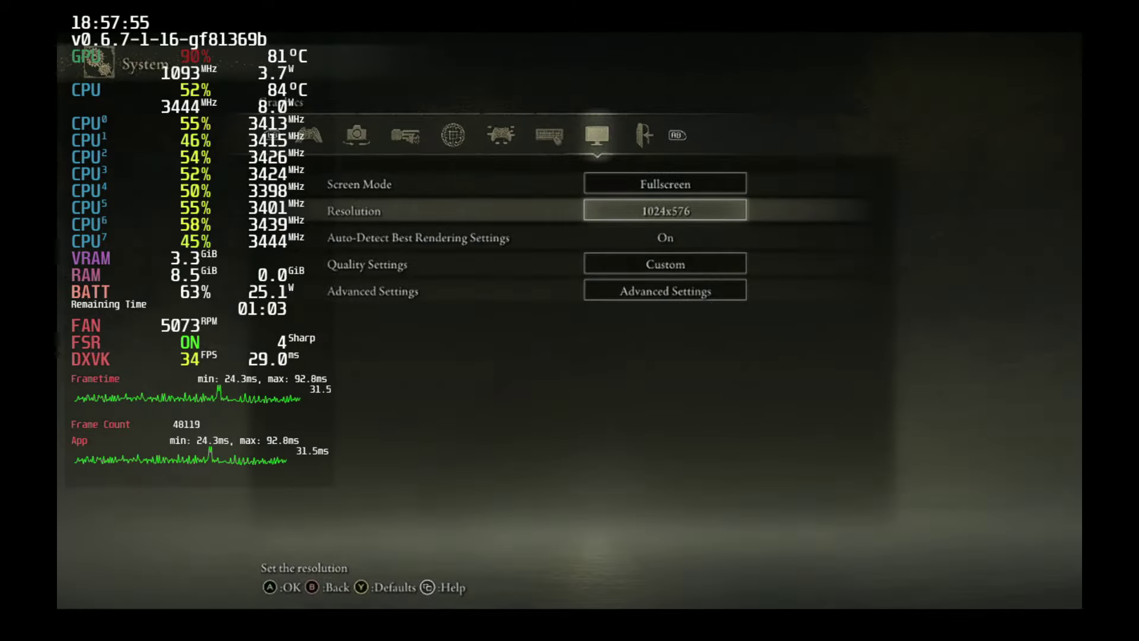
key(Escape)
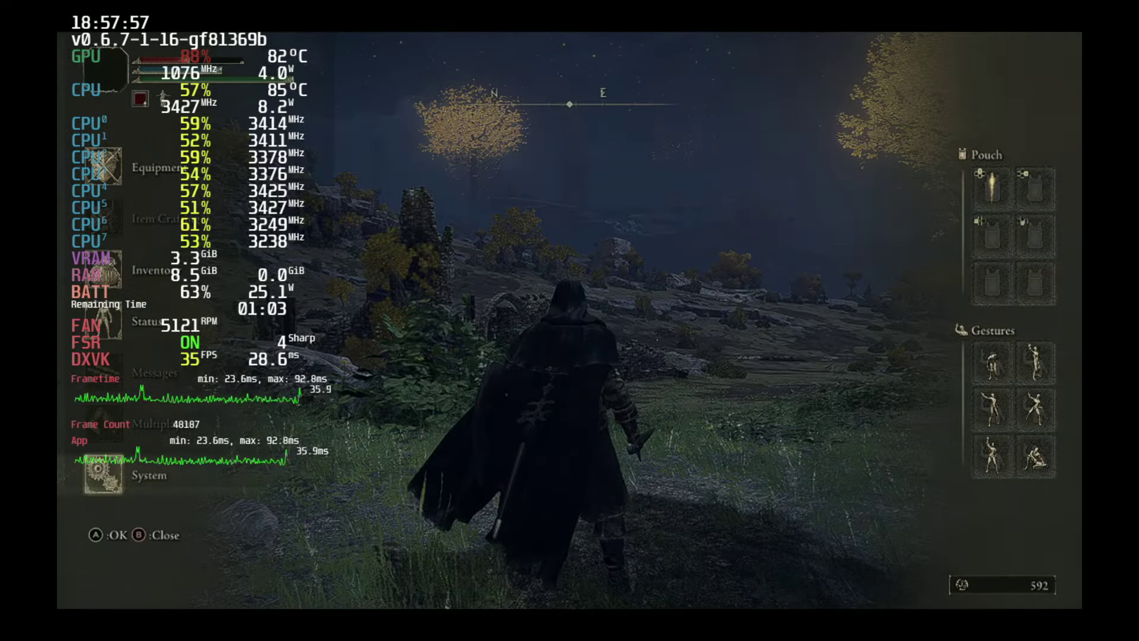
key(Escape)
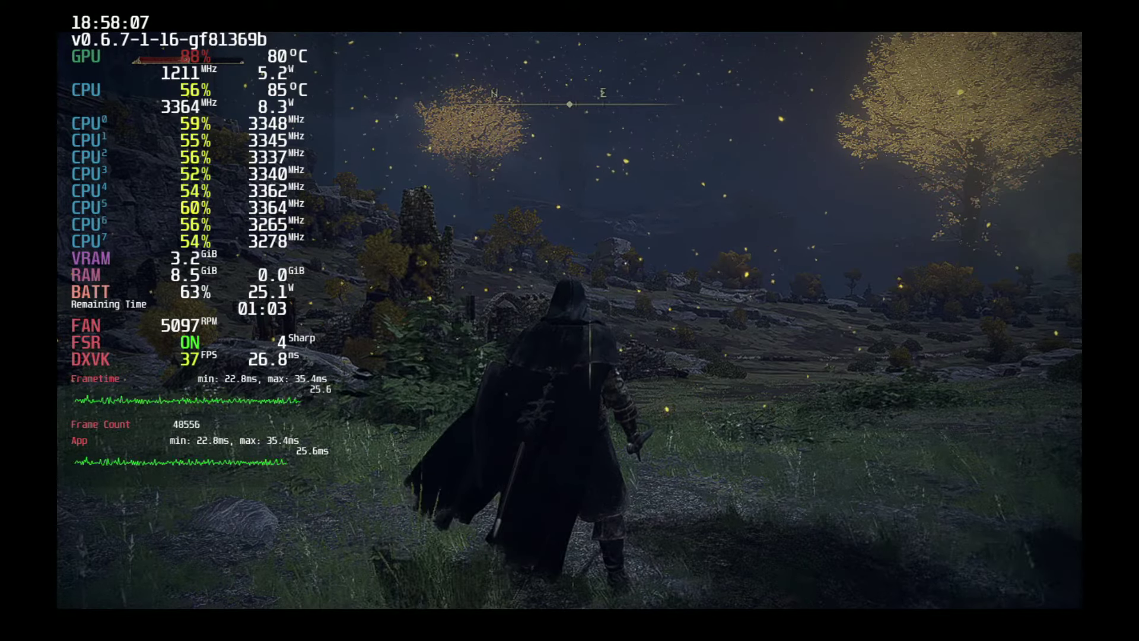
From gameplay, open the graphics settings, set the resolution to 960x540, keep the change, and return to the game.
key(Escape)
key(Up)
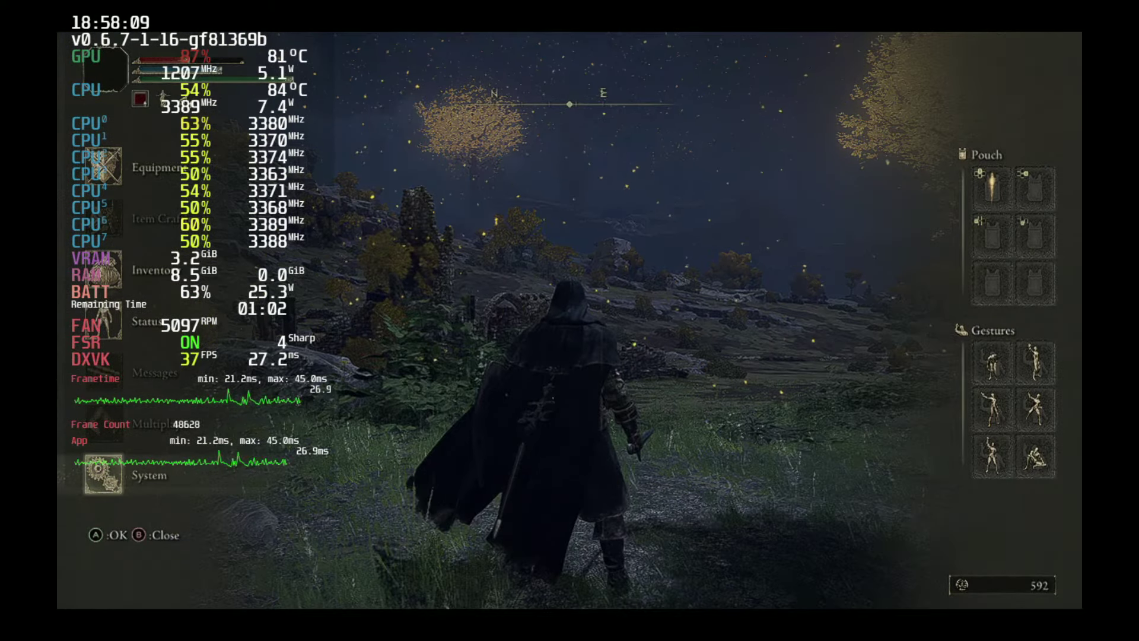
key(e)
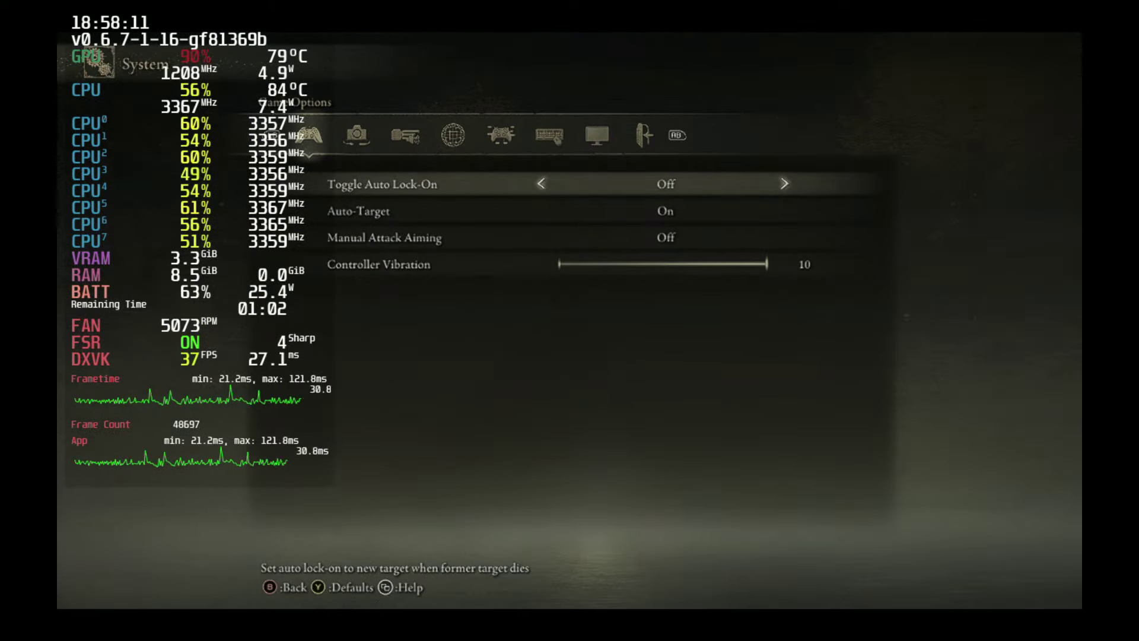
key(z)
key(z)
key(Down)
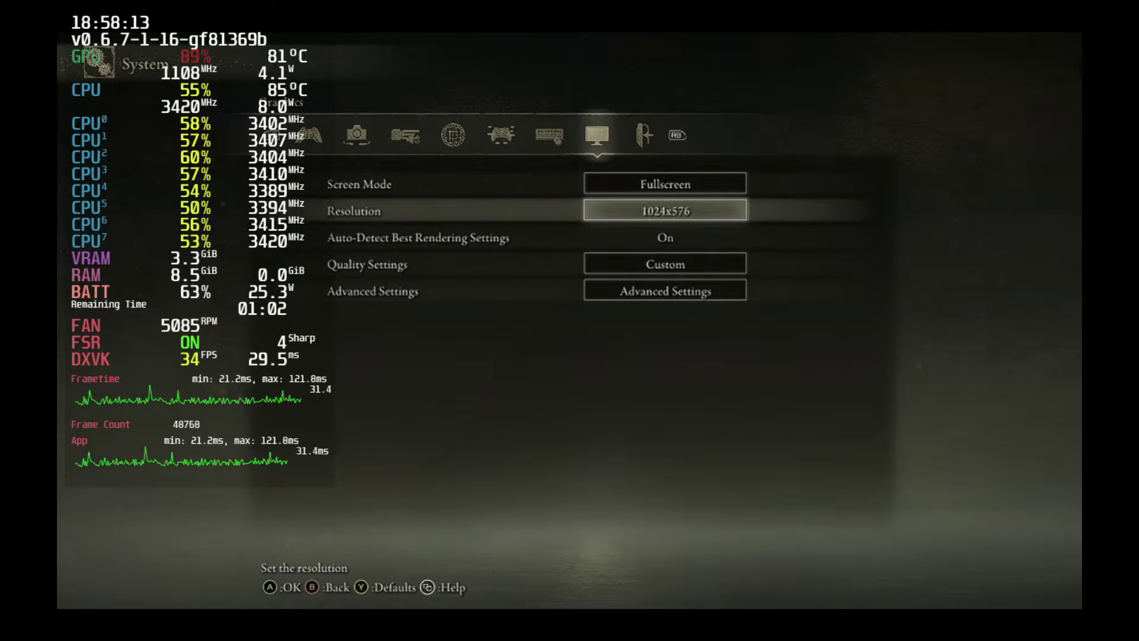
key(e)
key(Up)
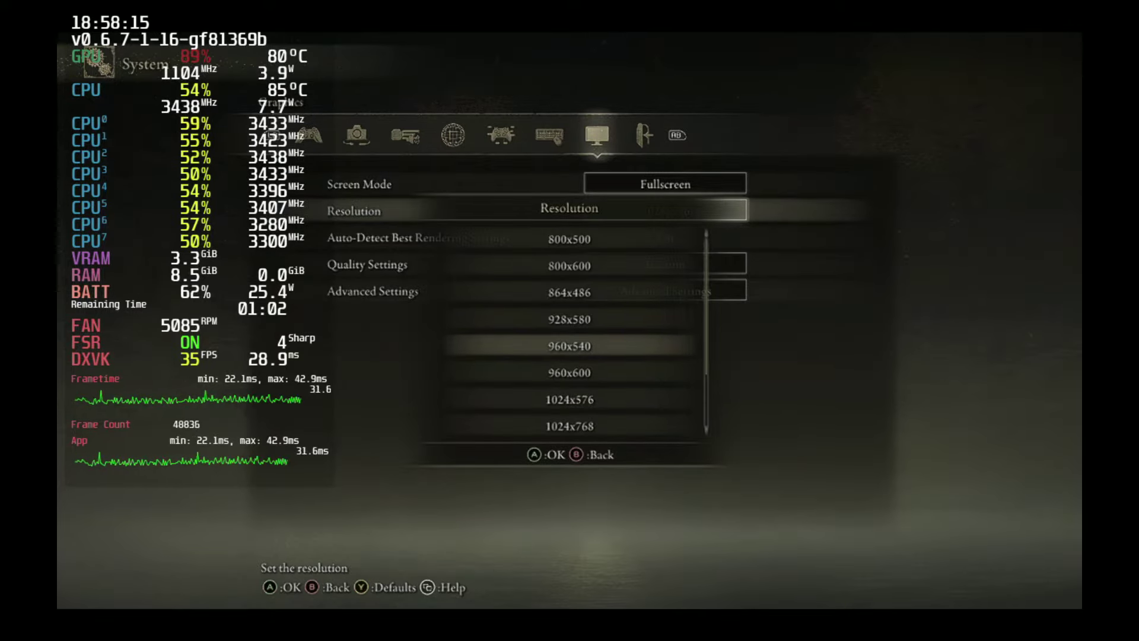
key(Return)
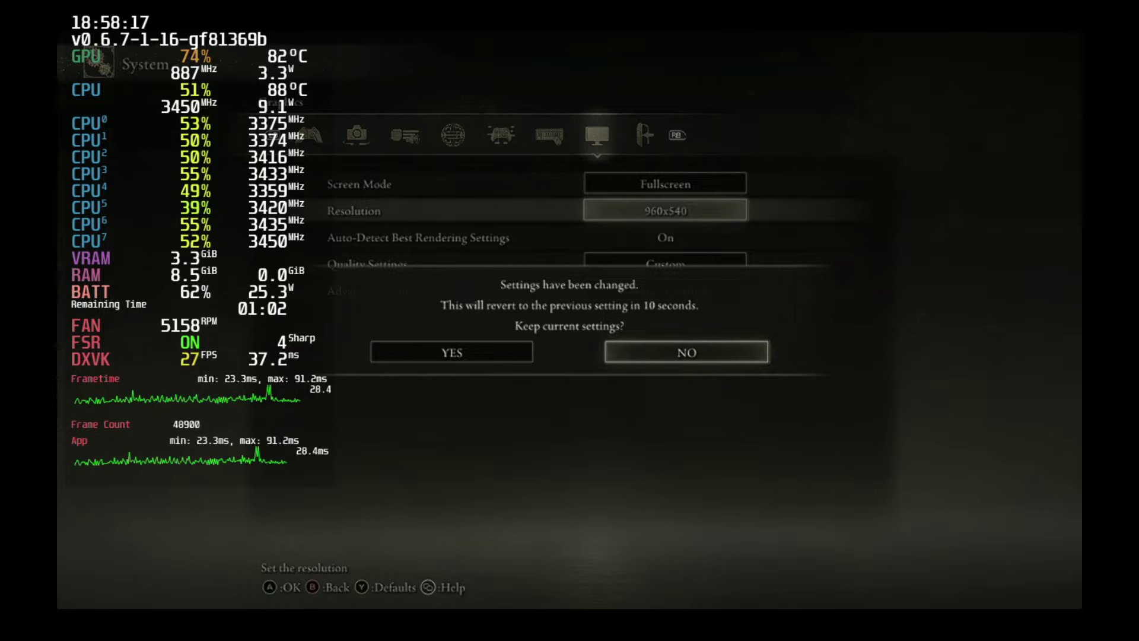
key(Left)
key(Return)
key(Escape)
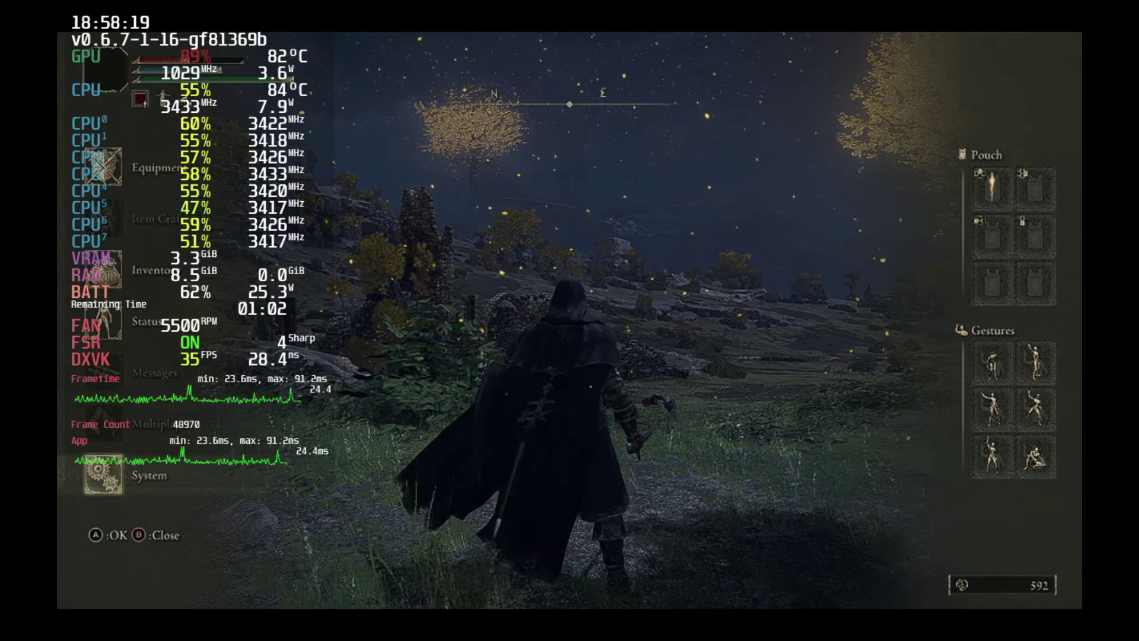
key(Escape)
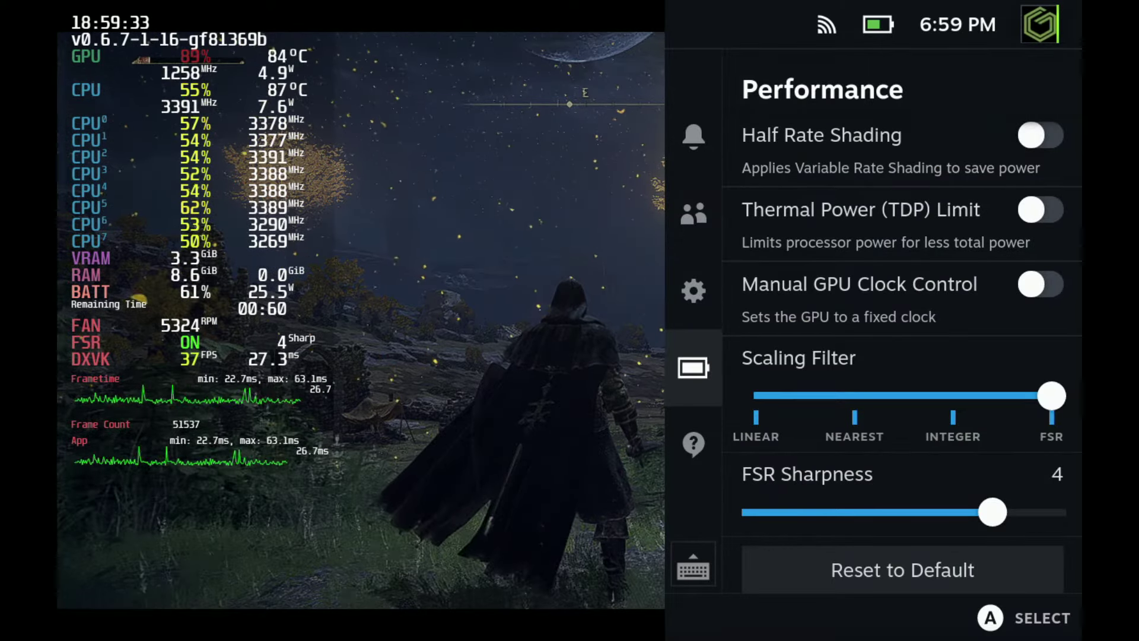
Lower the FSR sharpness to 0 in the system performance settings.
key(Right)
key(Down)
key(Return)
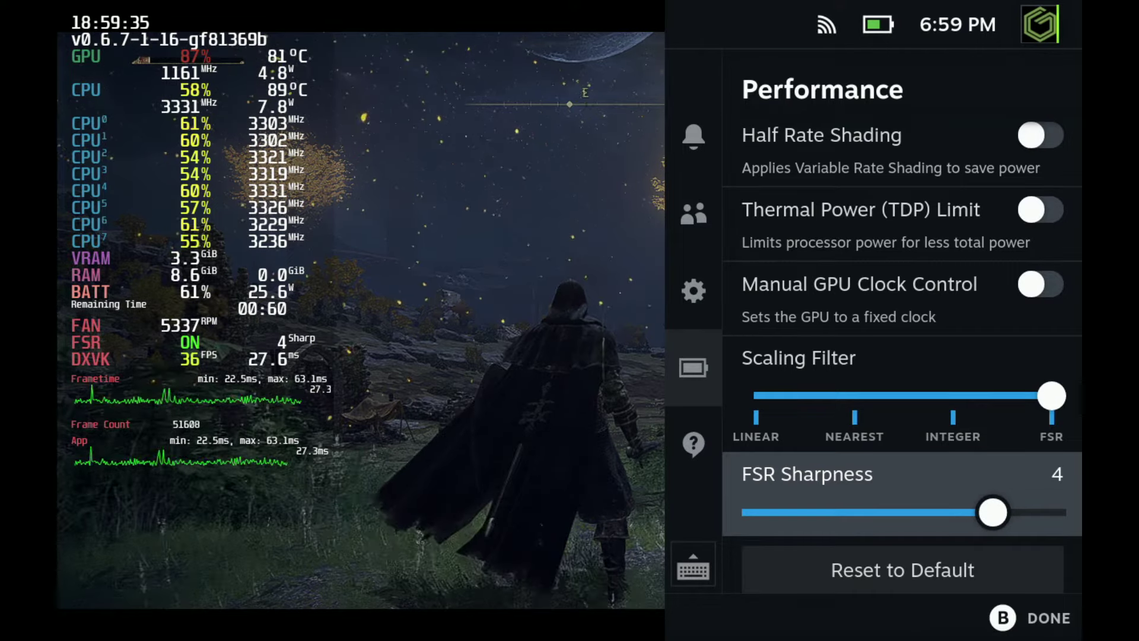
key(Left)
key(Left)
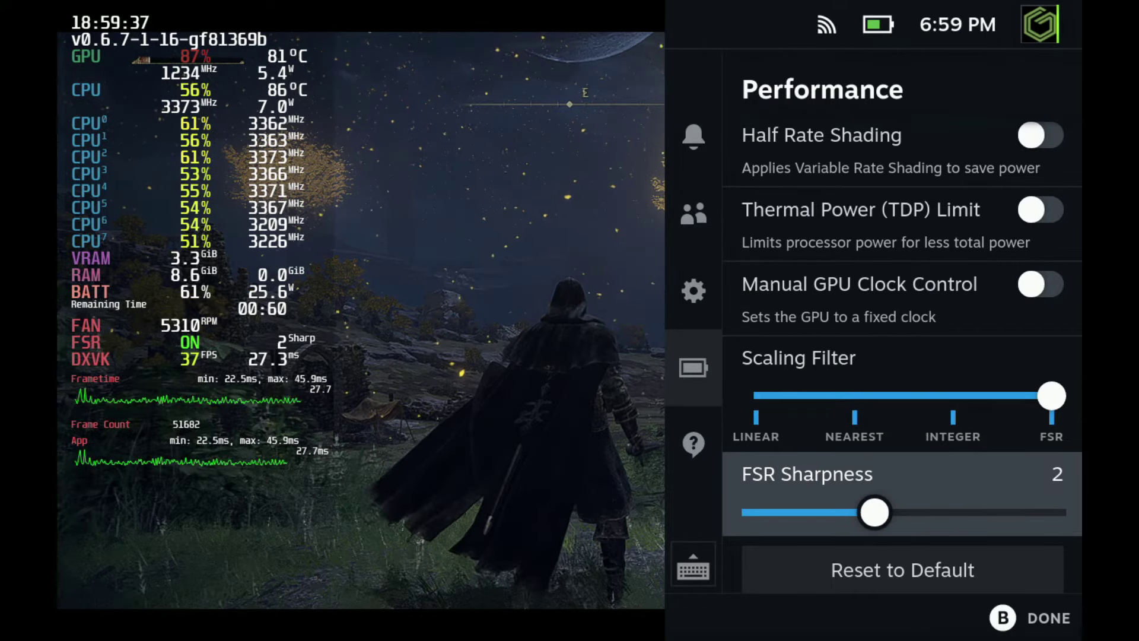
key(Left)
key(Left)
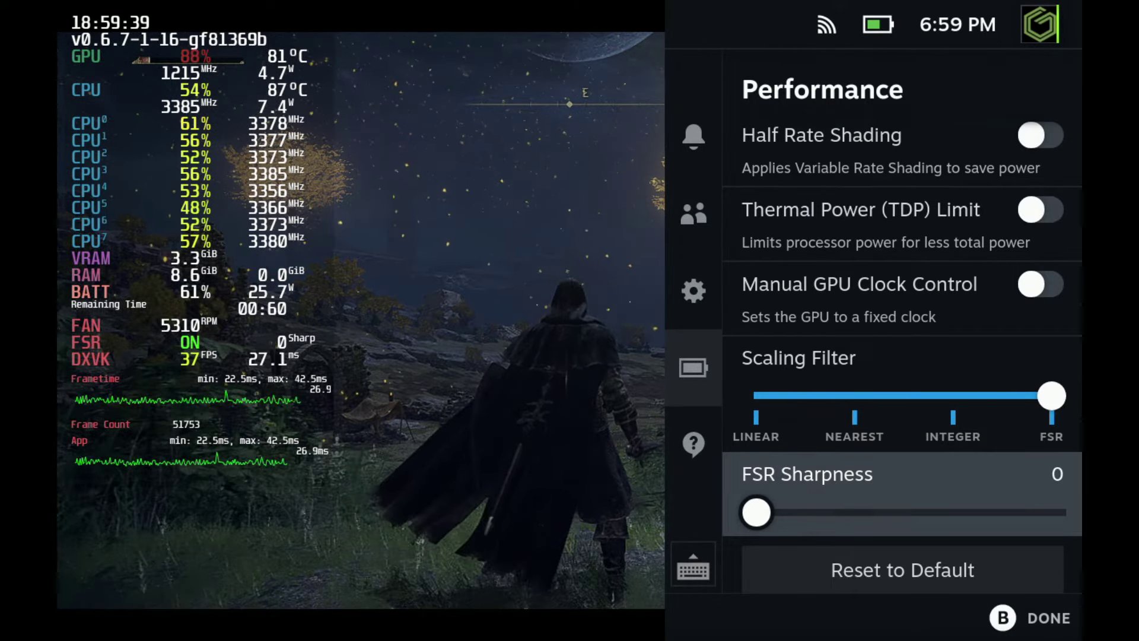
Raise the FSR sharpness to 2 and close the performance settings to return to the game.
key(Right)
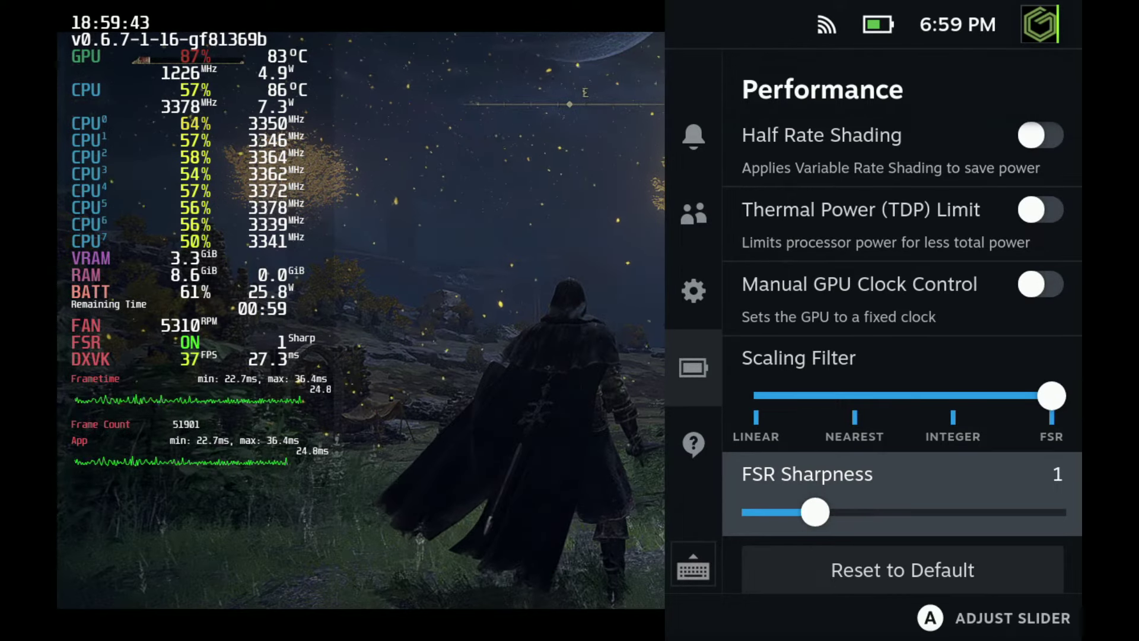
key(Return)
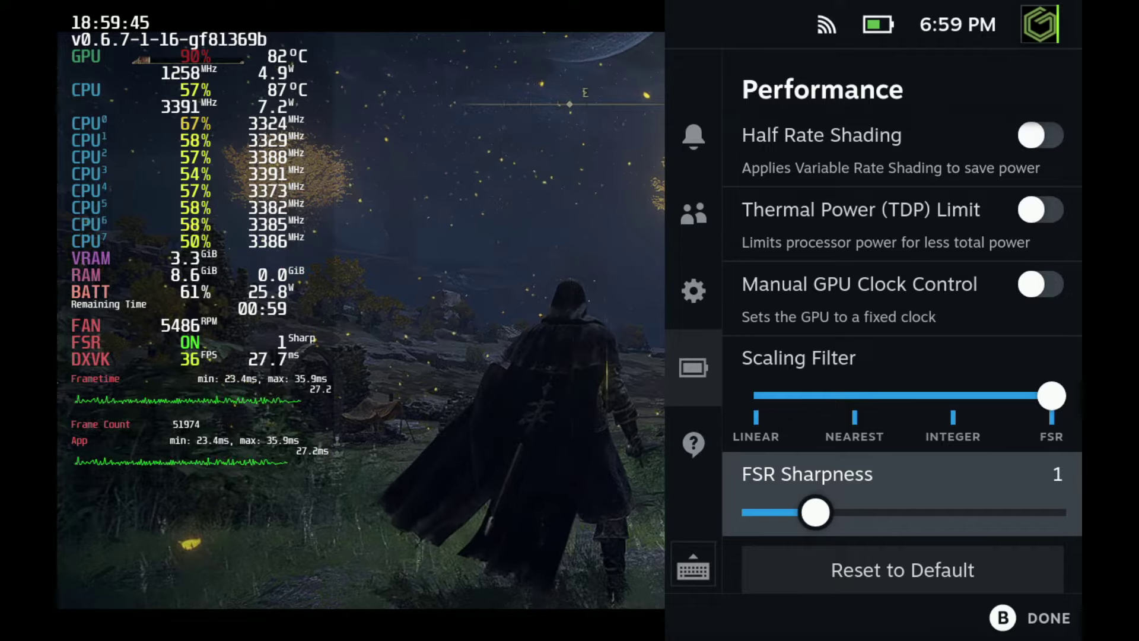
key(Escape)
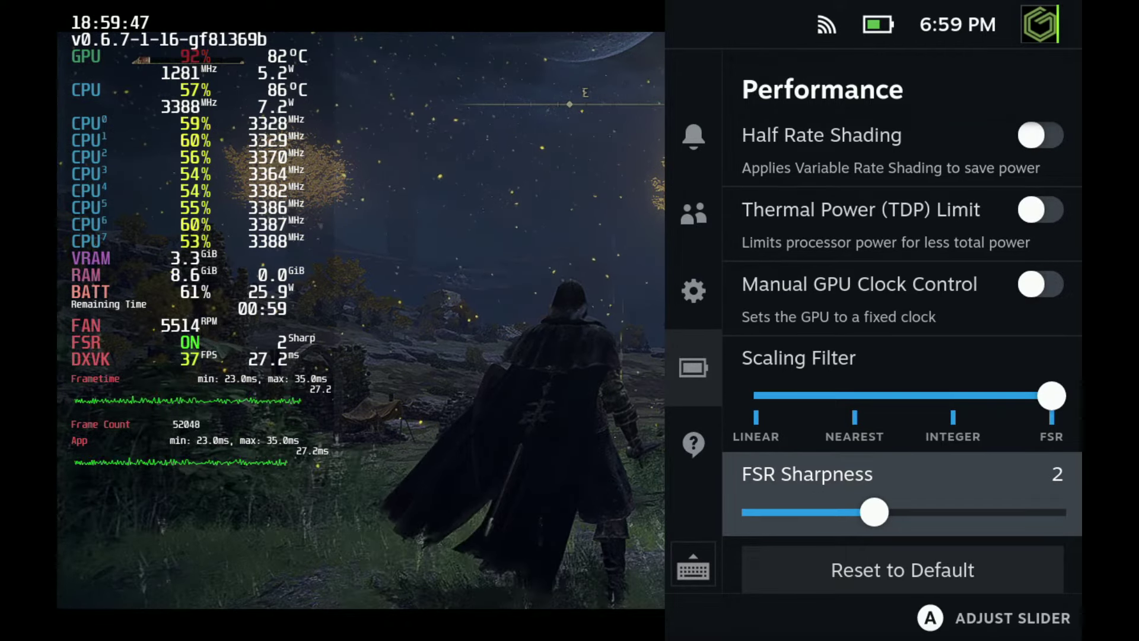
key(Escape)
key(Escape)
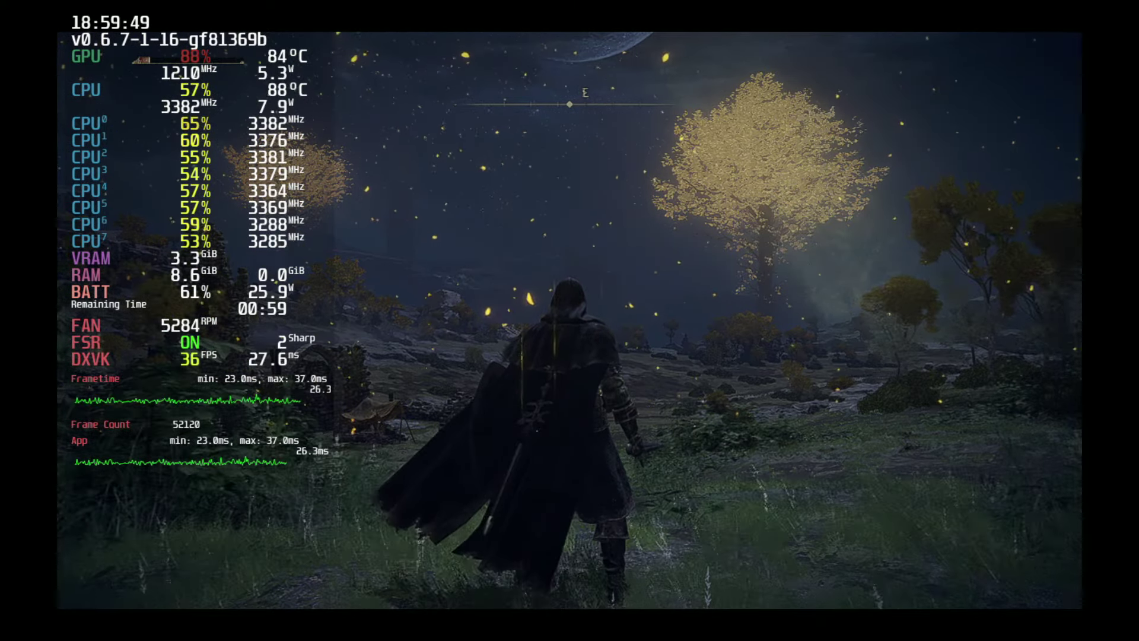